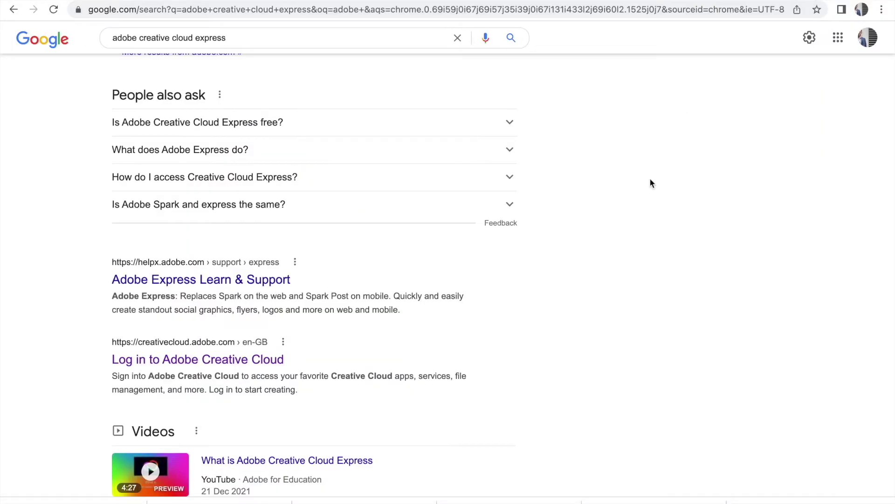
Scroll back to the top of the Google results for 'adobe creative cloud express'.
scroll(651, 182, "up", 10)
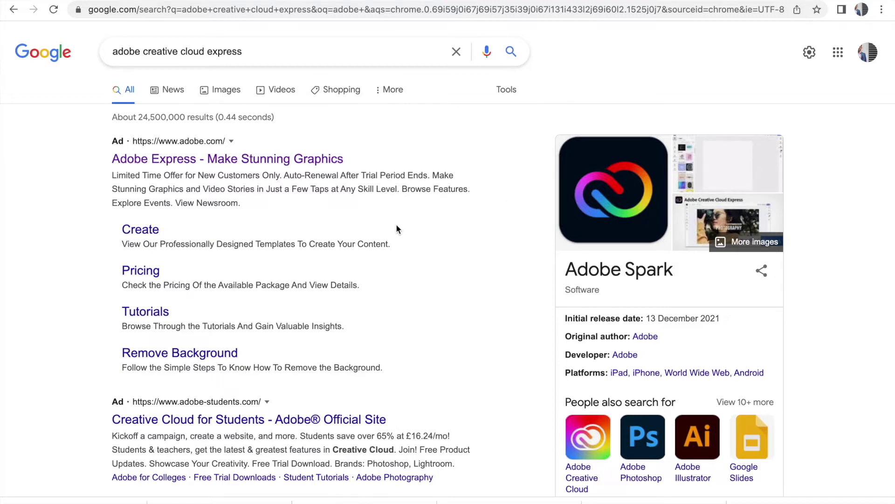
Scroll down the results and follow the 'Log in to Adobe Creative Cloud' link.
scroll(397, 226, "down", 8)
scroll(396, 227, "down", 6)
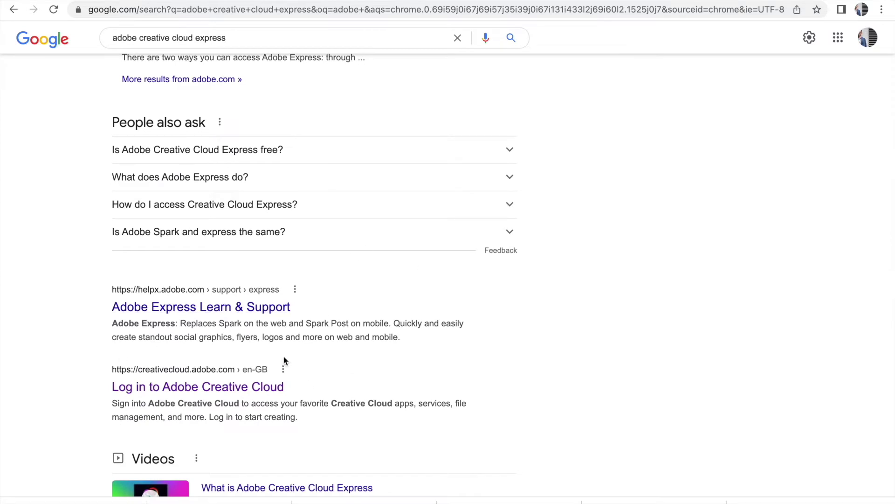
scroll(186, 371, "down", 2)
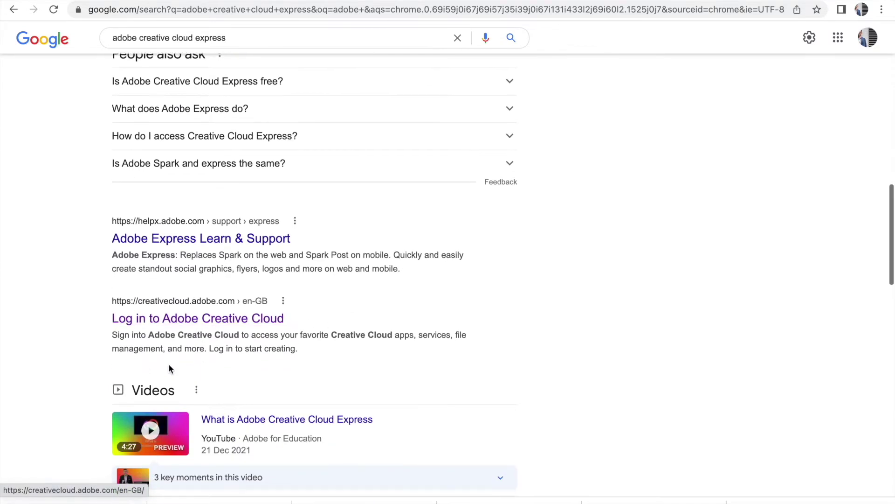
left_click(240, 325)
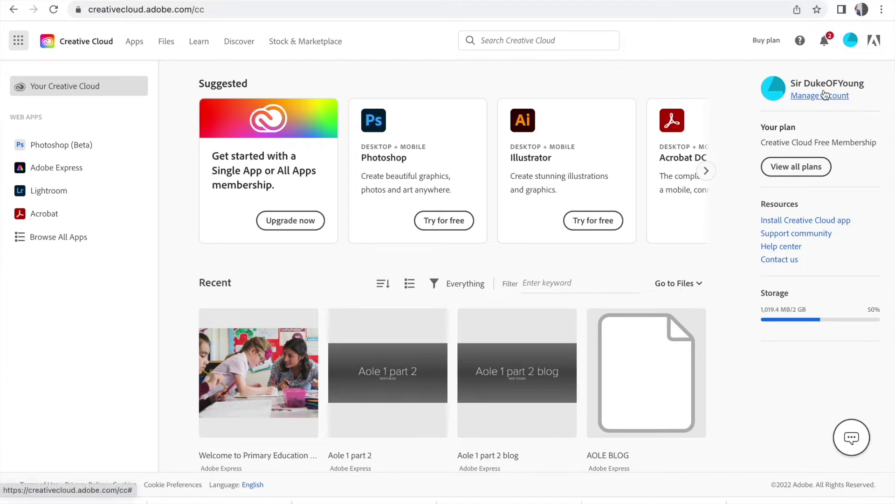
Switch to the express.adobe.com browser tab showing the Adobe Express home page.
left_click(806, 2)
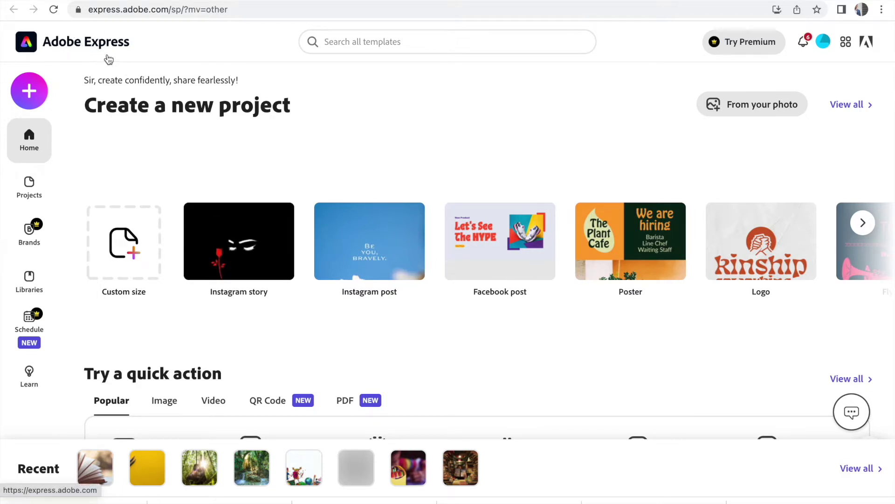
mouse_move(471, 225)
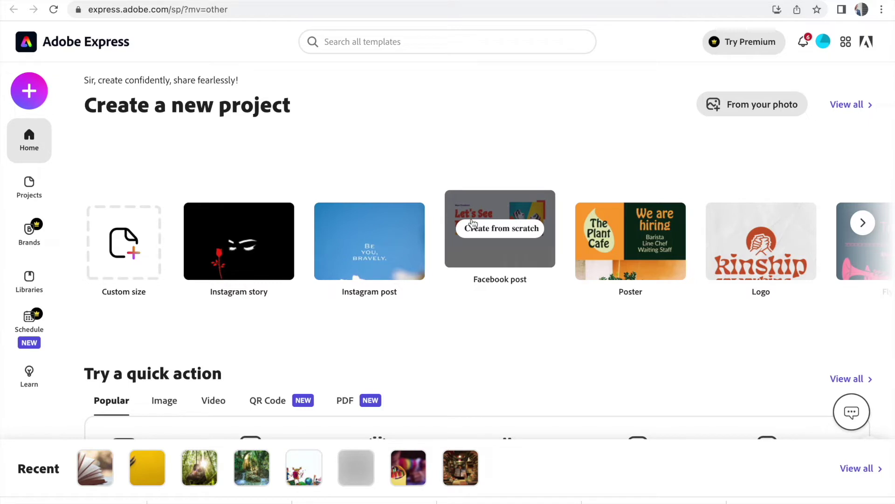
mouse_move(400, 281)
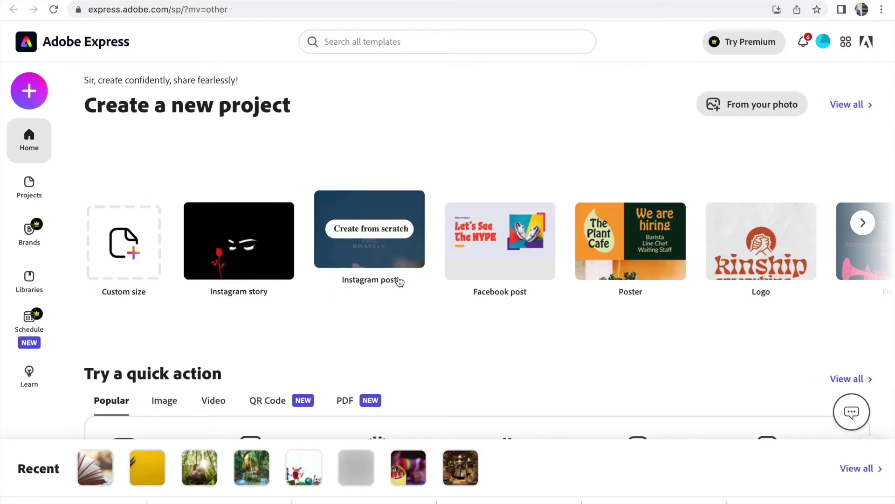
mouse_move(506, 280)
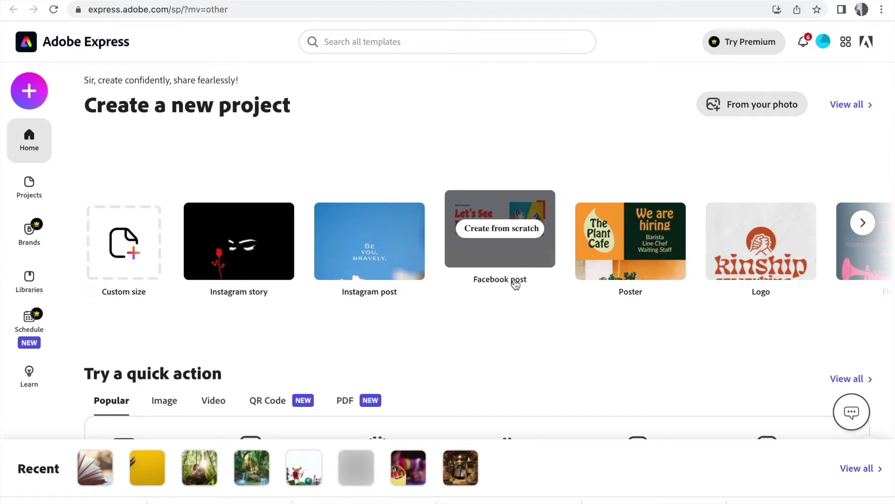
scroll(515, 283, "down", 2)
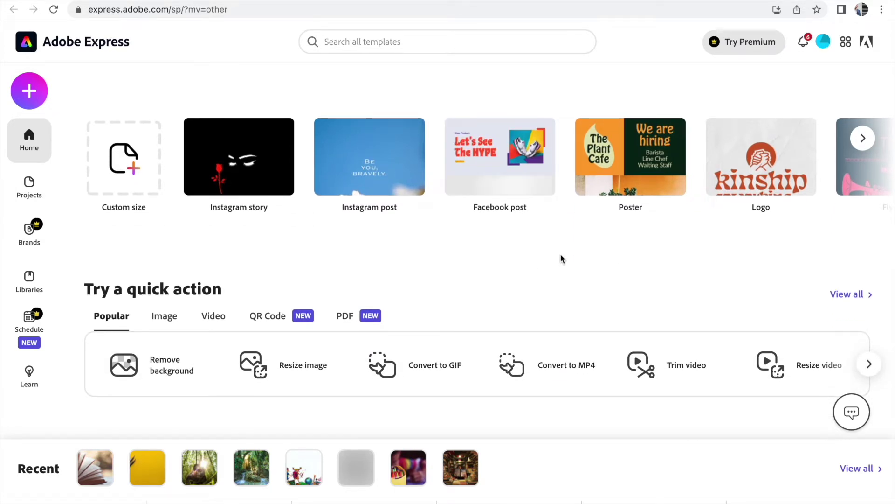
mouse_move(662, 190)
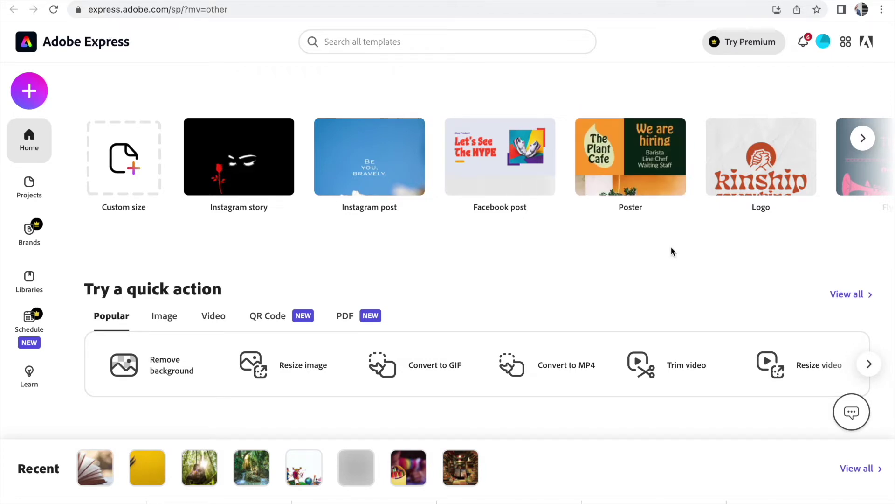
mouse_move(772, 206)
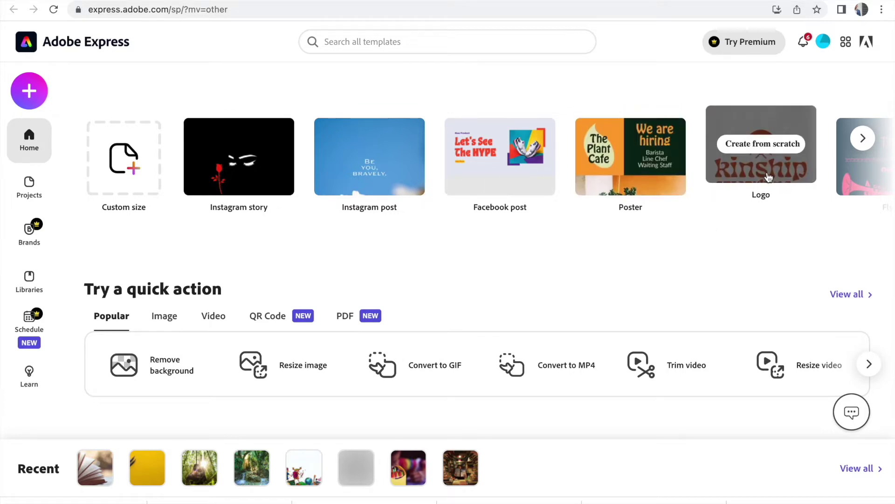
left_click(860, 141)
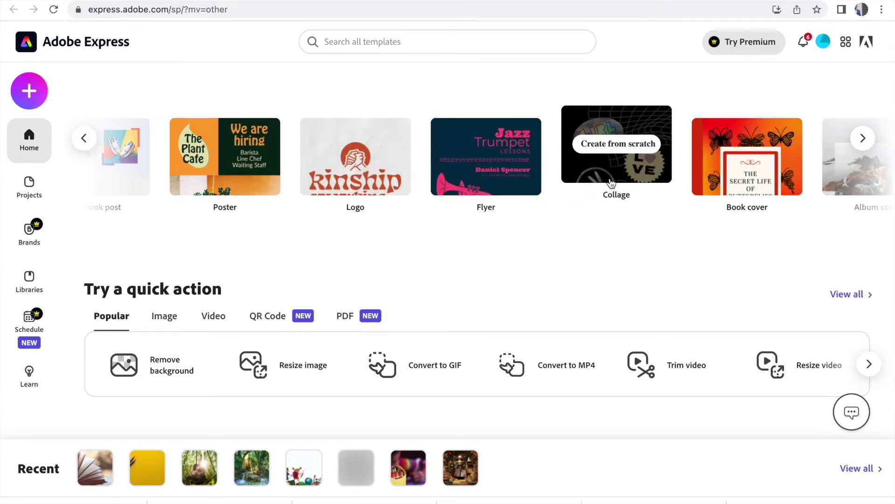
left_click(864, 138)
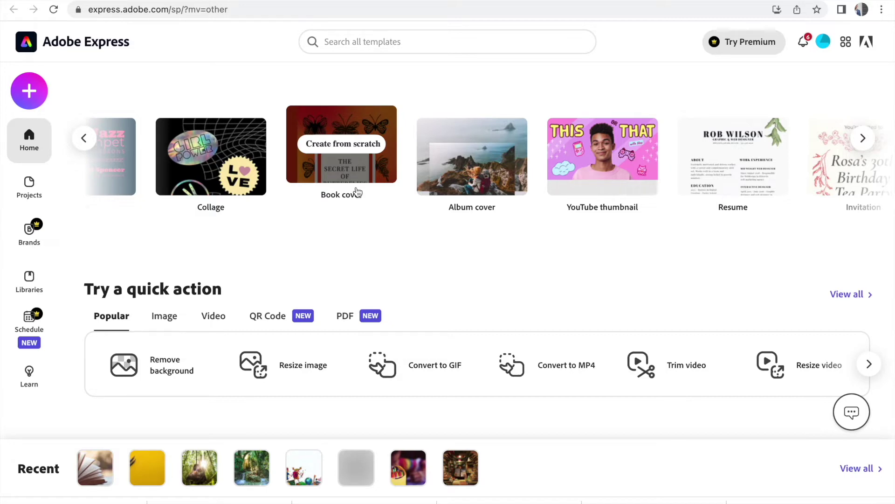
scroll(369, 277, "down", 5)
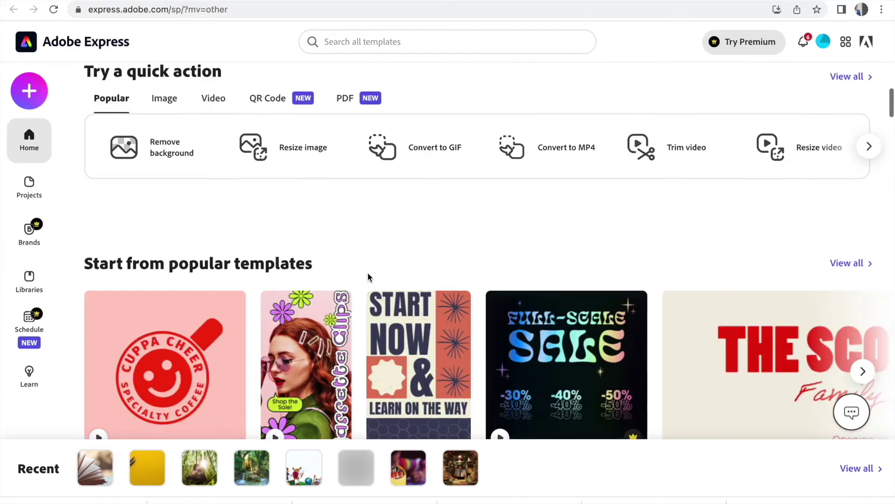
scroll(369, 277, "down", 5)
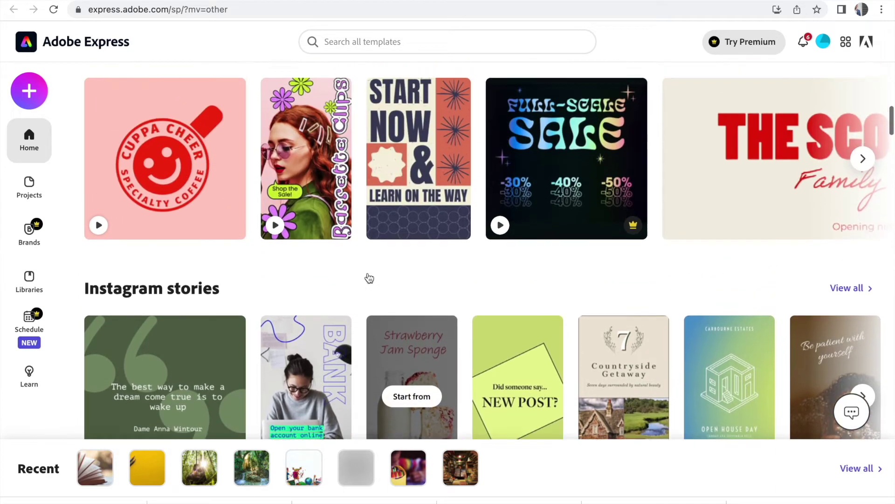
scroll(370, 278, "up", 1)
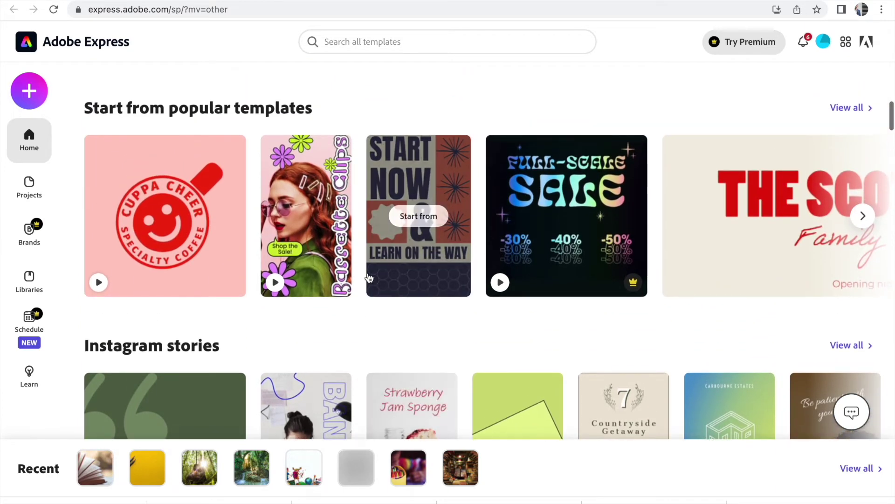
left_click(29, 91)
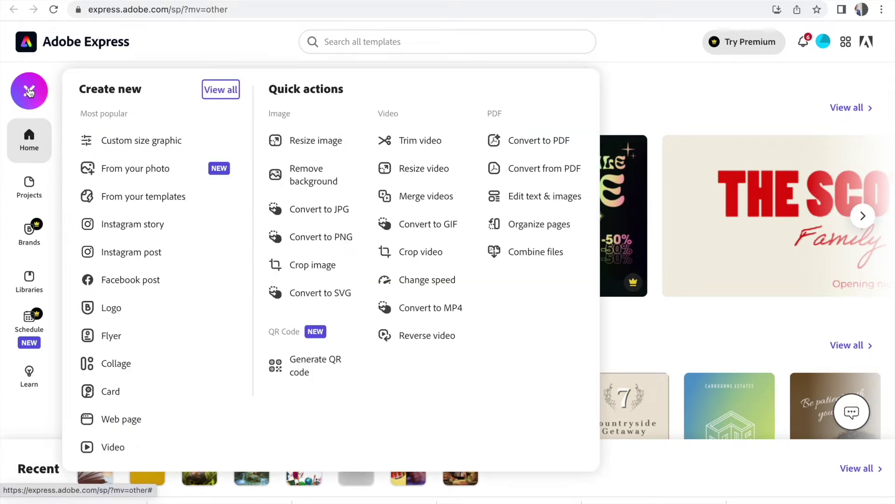
Create a new blank Web page project from the Create new options.
left_click(142, 426)
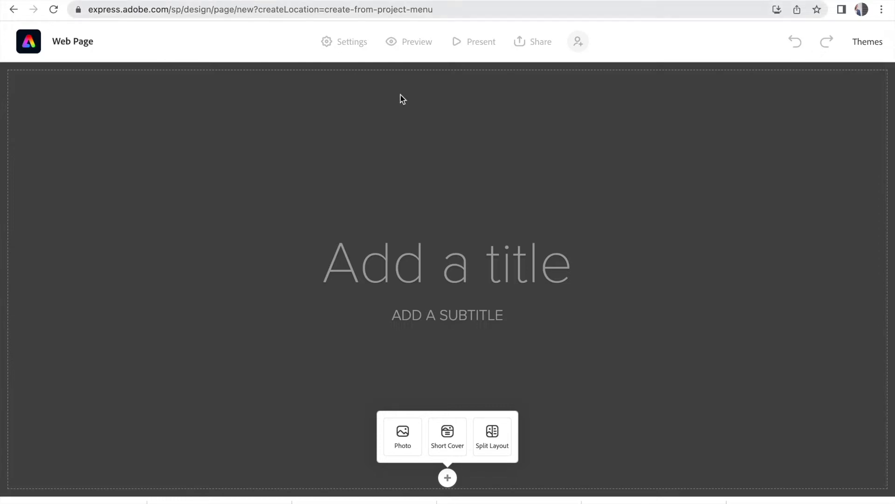
Title the page 'My AOLE blog', enter the author's name as subtitle, and add a photo section.
left_click(501, 266)
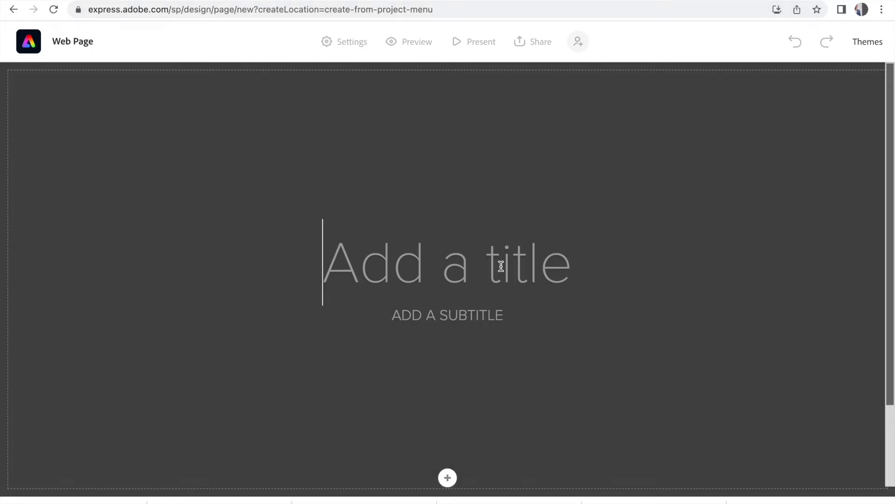
type("My AOL")
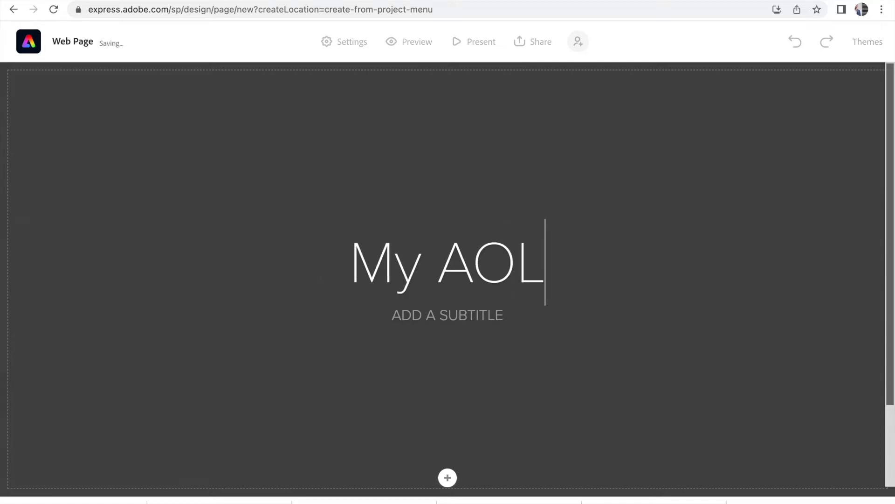
type("E blog")
left_click(494, 312)
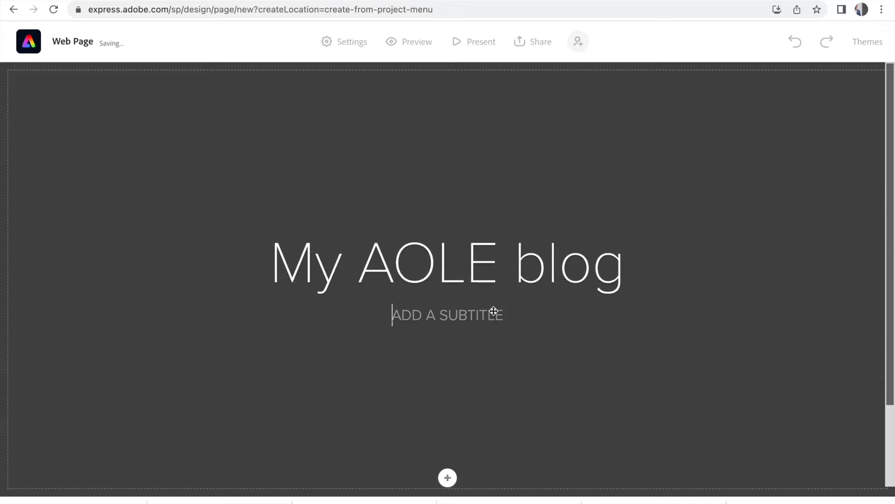
type("NICK YOUNG")
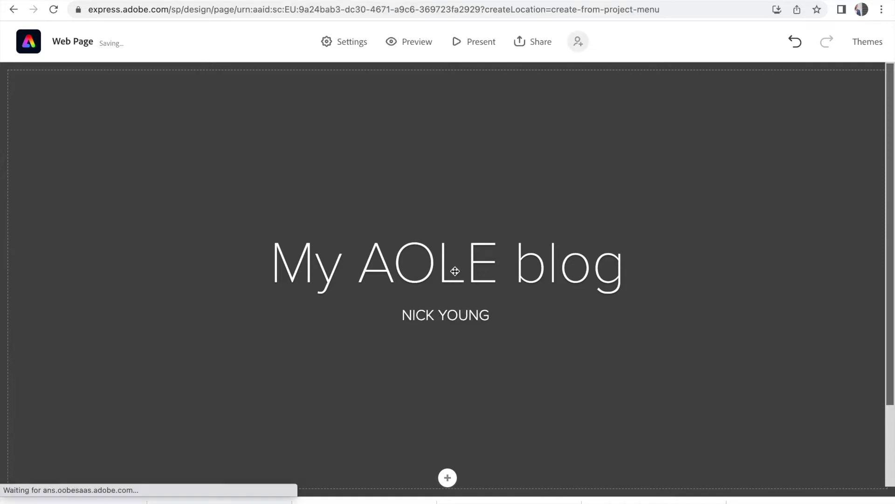
left_click(448, 477)
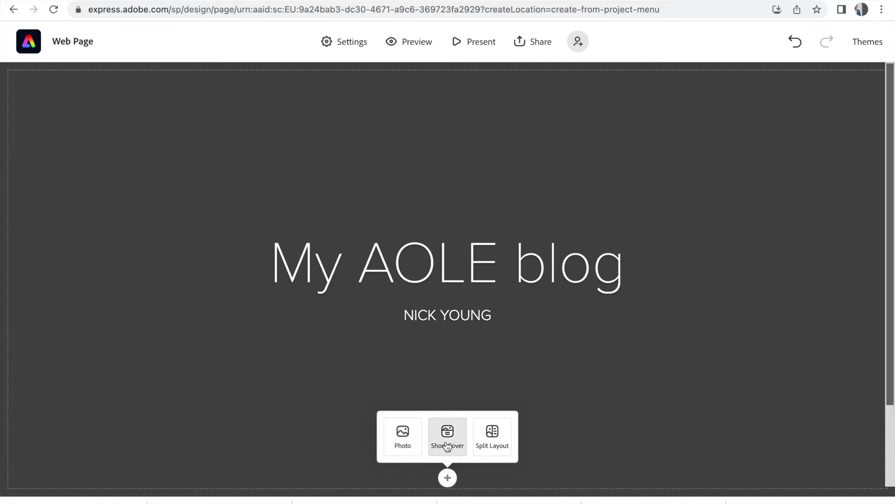
left_click(403, 434)
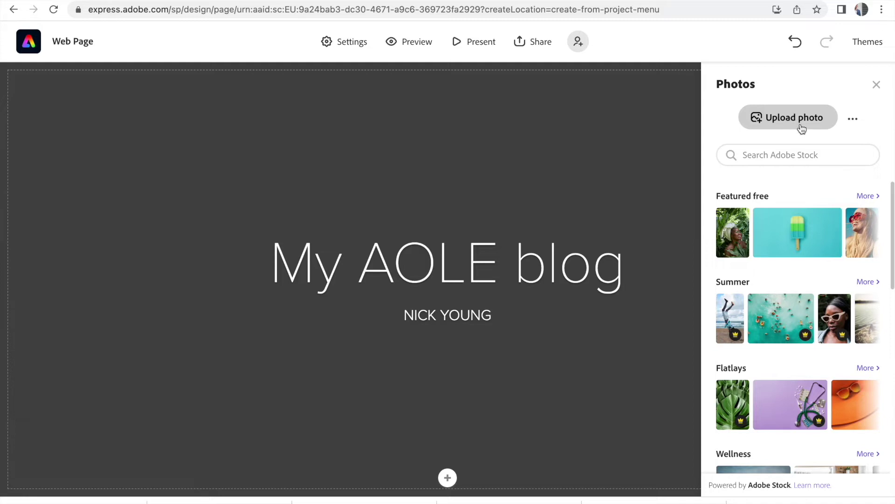
Search stock photos for 'education' and set the children-with-microscope photo as header background.
left_click(781, 156)
type("ed")
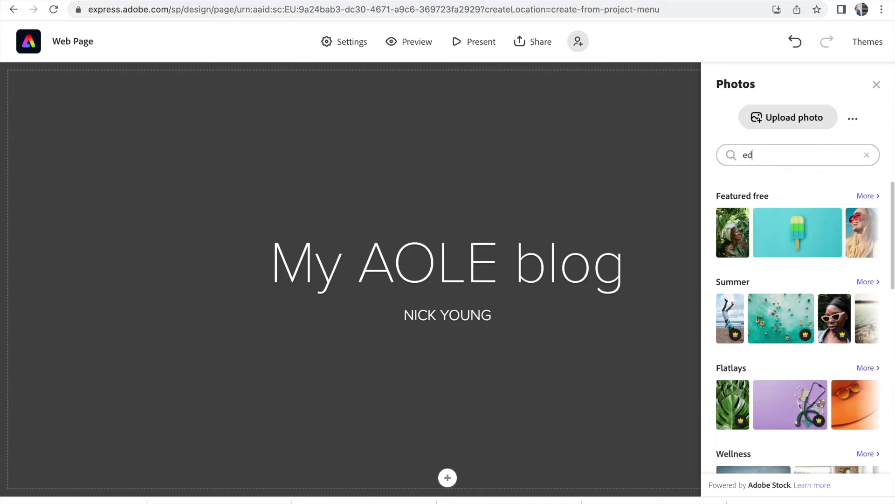
type("ucation")
key("Return")
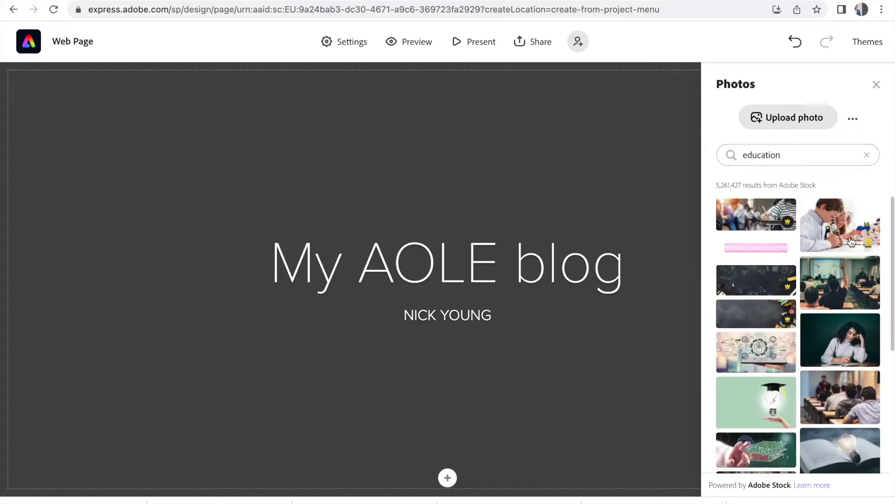
left_click(854, 243)
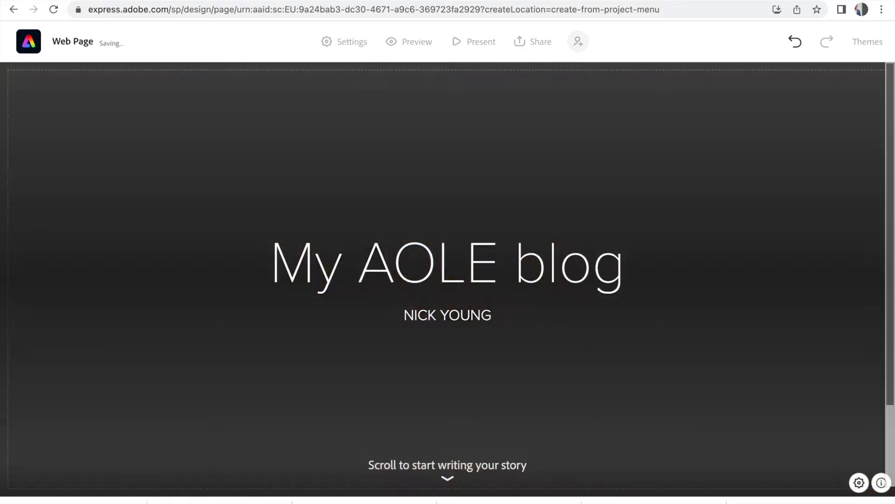
scroll(525, 413, "down", 2)
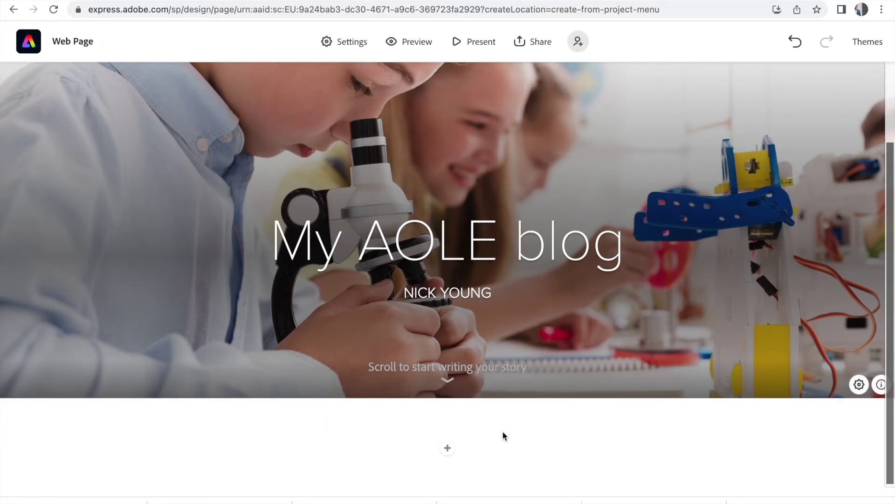
Add a split section with 'digital comp' text and a 'child and computer' headphone-girl stock photo.
mouse_move(500, 433)
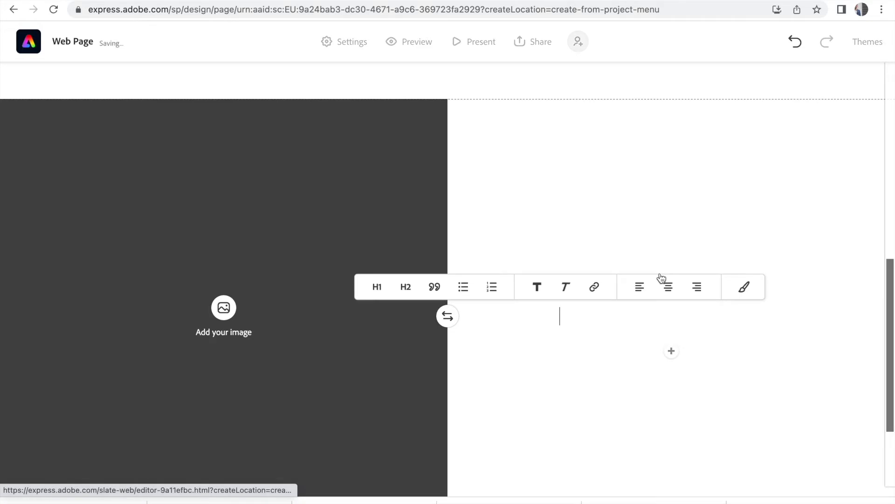
type("digital comp")
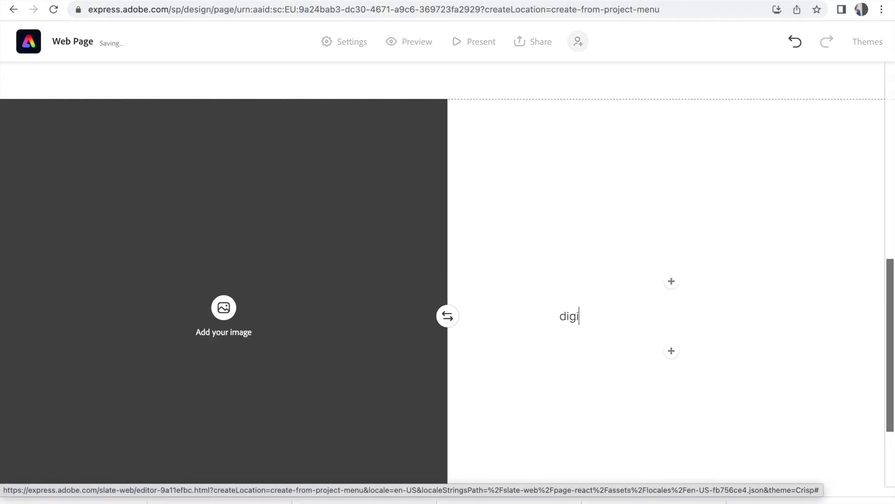
left_click(235, 324)
left_click(796, 155)
key("BackSpace")
key("BackSpace")
key("BackSpace")
key("BackSpace")
key("BackSpace")
key("BackSpace")
key("BackSpace")
key("BackSpace")
key("BackSpace")
key("BackSpace")
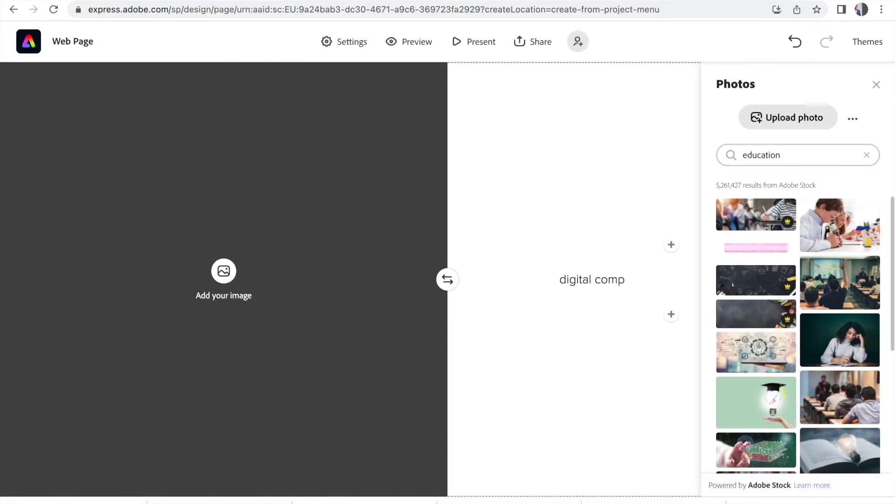
type("chil")
key("BackSpace")
key("BackSpace")
key("BackSpace")
key("BackSpace")
type("child and computer")
key("Return")
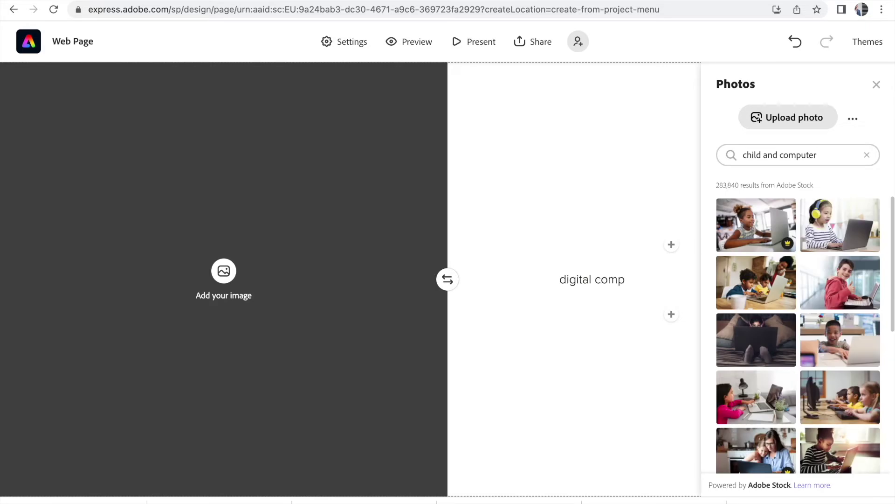
left_click(819, 232)
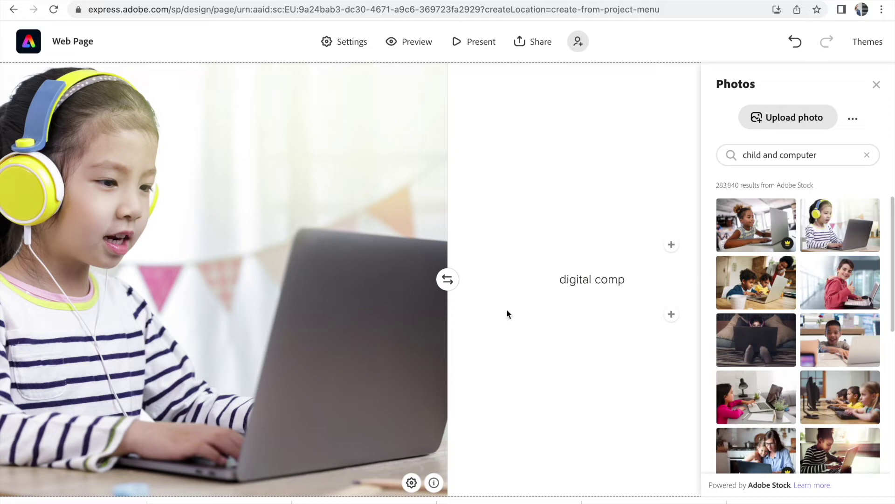
Start a centred 'Digital comptence link' button below the split section, then cancel it.
left_click(573, 266)
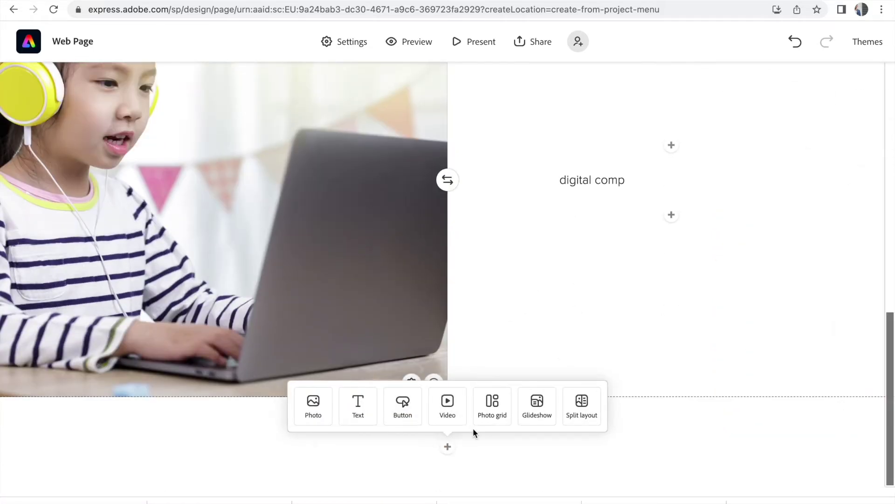
left_click(404, 405)
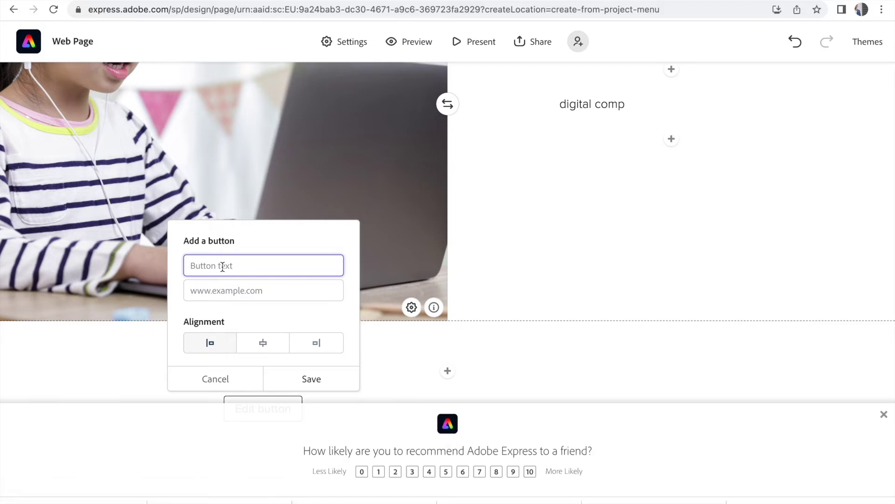
type("Digital comptence link")
left_click(227, 289)
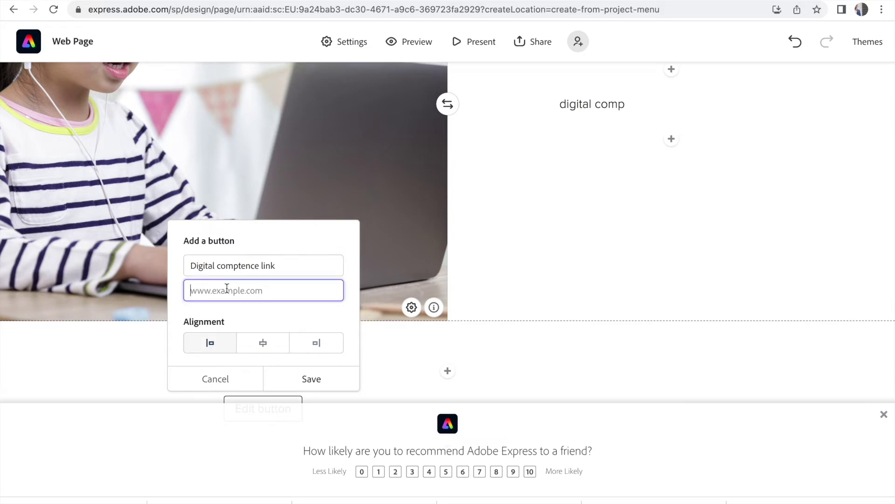
left_click(270, 346)
left_click(241, 379)
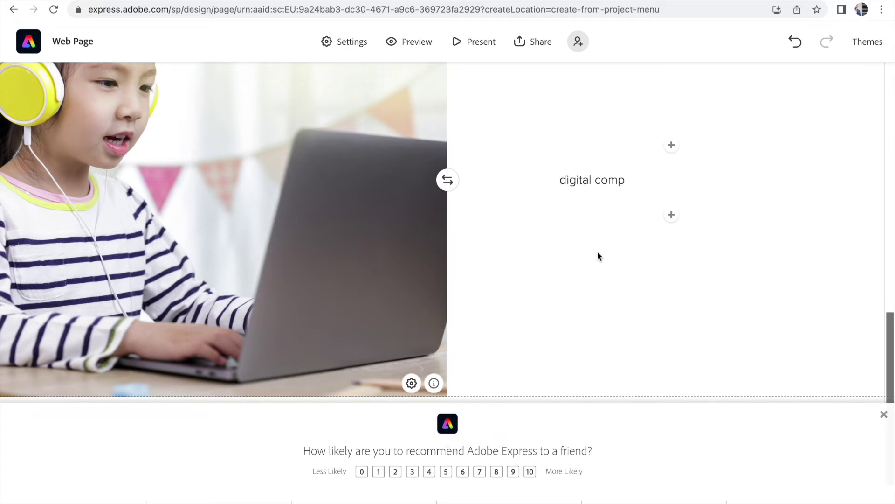
Dismiss the feedback survey and bring up the add-block options again.
scroll(597, 254, "up", 1)
left_click(883, 414)
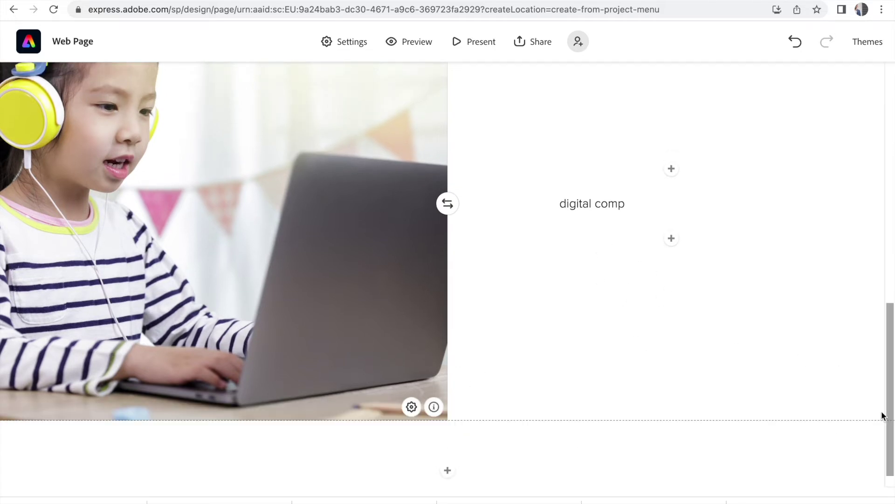
left_click(448, 470)
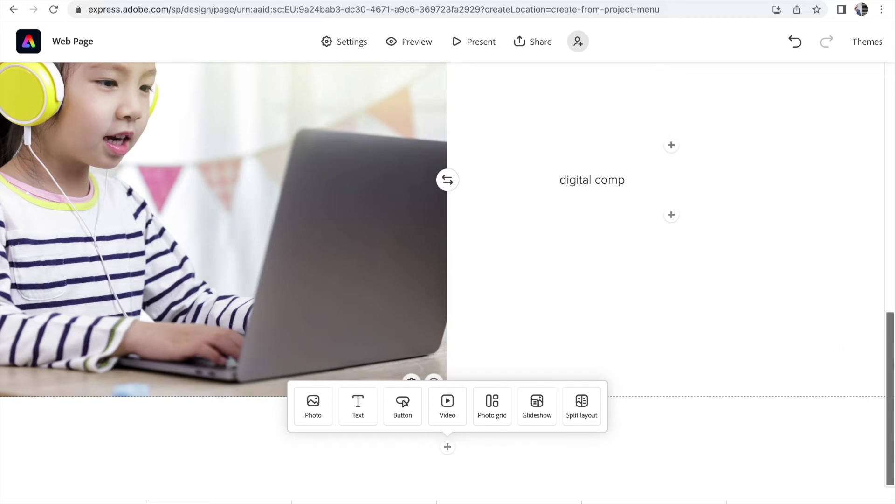
left_click_drag(893, 367, 892, 326)
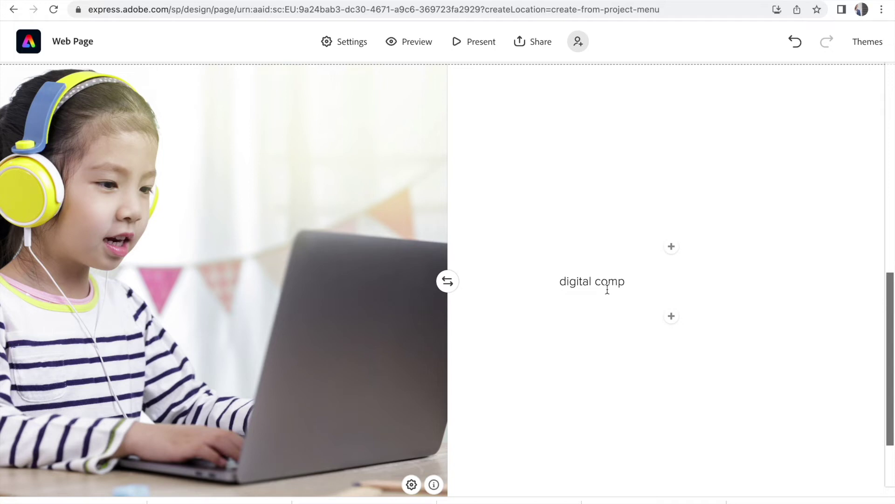
left_click(349, 41)
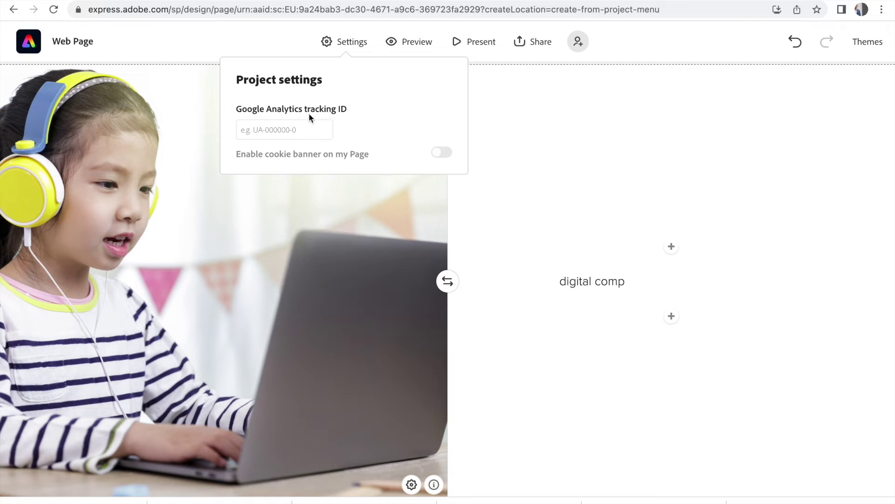
Close project settings, scroll through the visitor preview, then return to the editor's Share options.
left_click(415, 49)
left_click(415, 47)
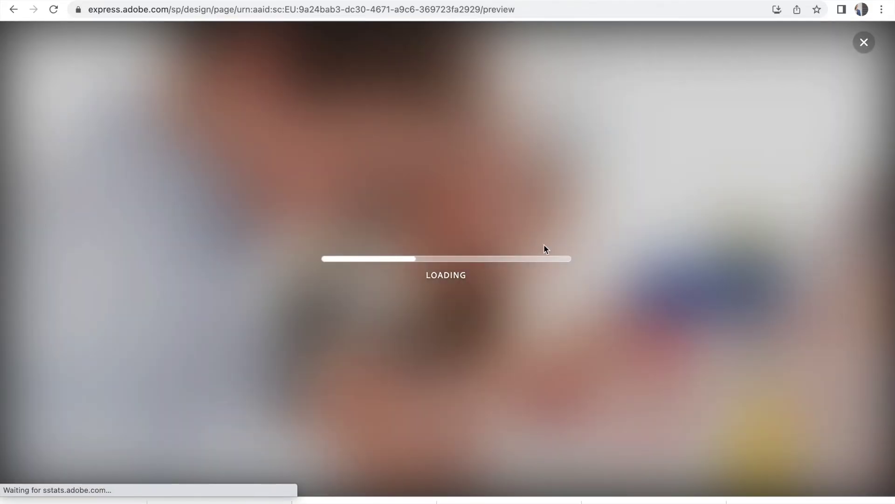
scroll(561, 289, "up", 10)
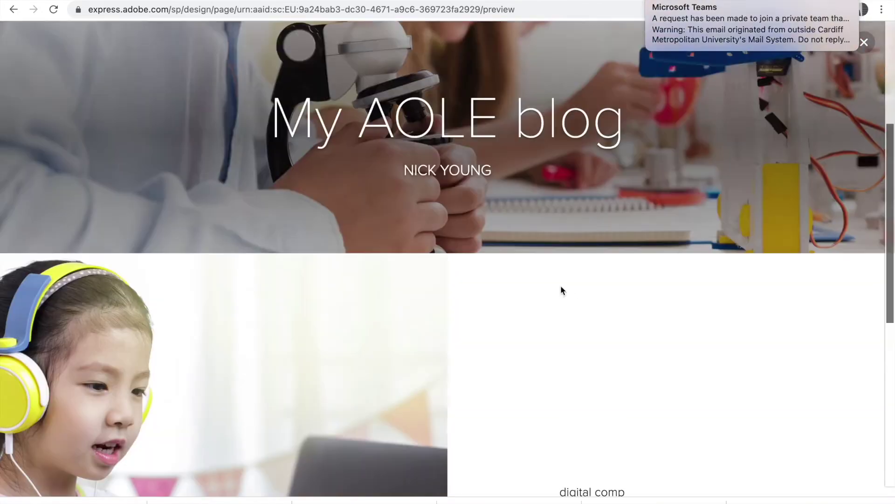
scroll(628, 201, "down", 10)
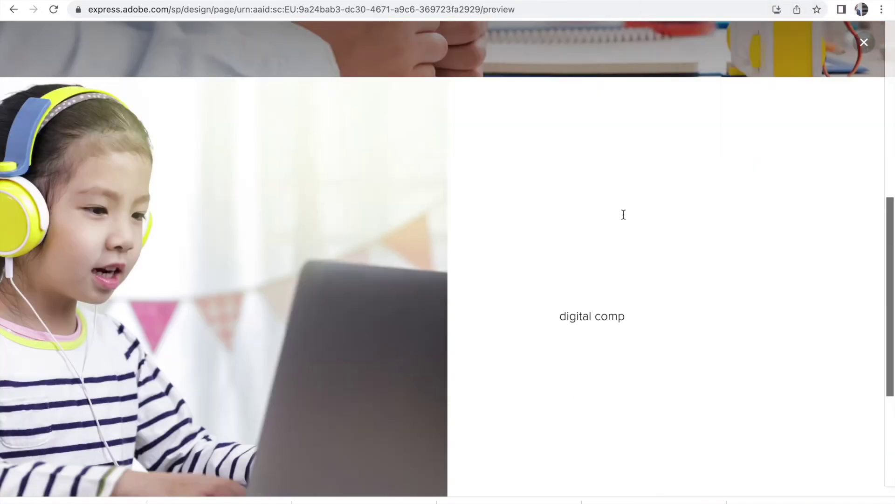
scroll(623, 214, "up", 10)
scroll(625, 224, "down", 3)
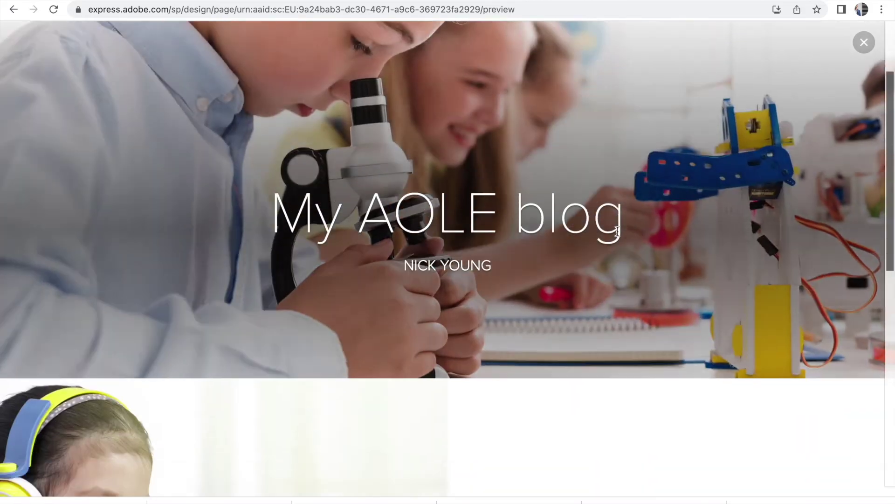
scroll(621, 233, "up", 3)
left_click(864, 43)
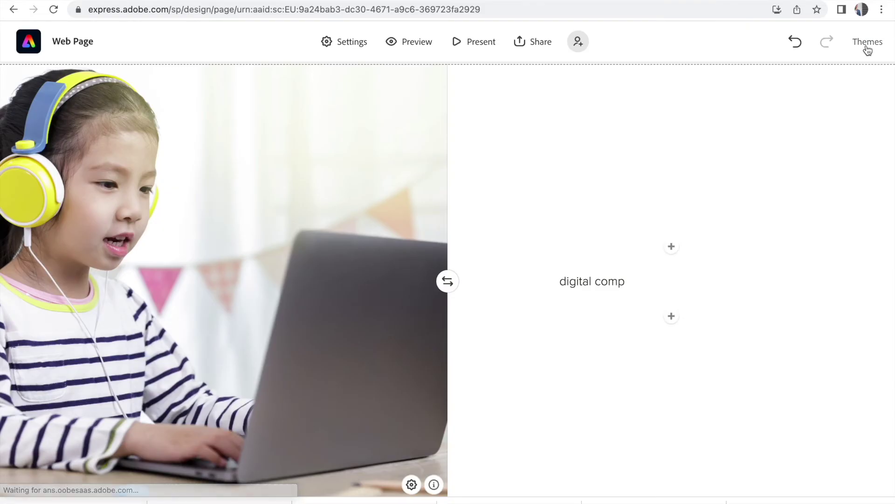
left_click(534, 41)
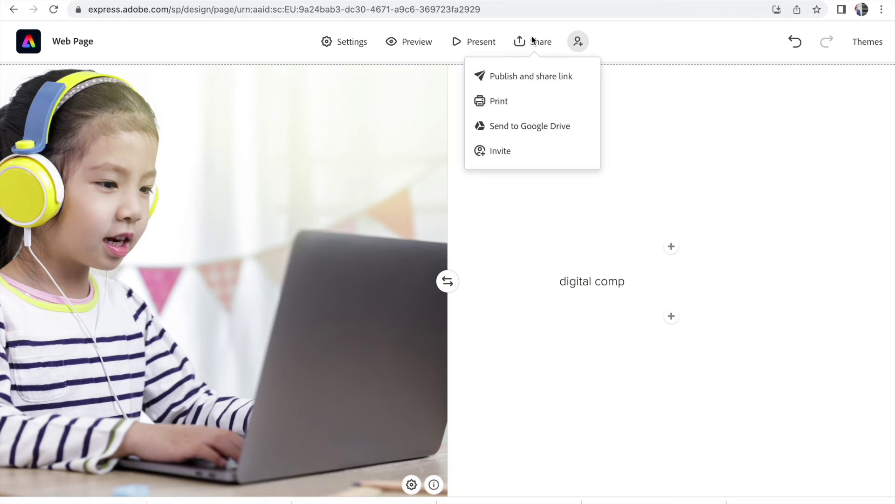
Publish the page under the Education category, create its link, and copy the link.
left_click(506, 86)
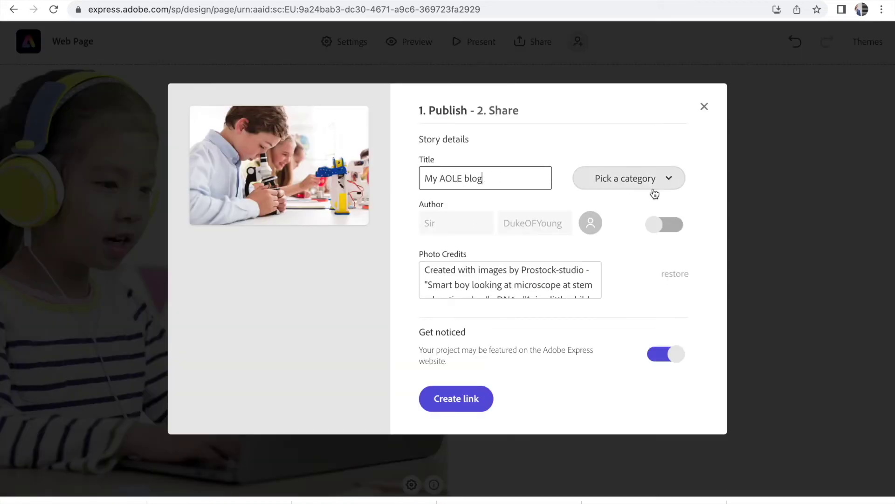
left_click(675, 179)
left_click(642, 246)
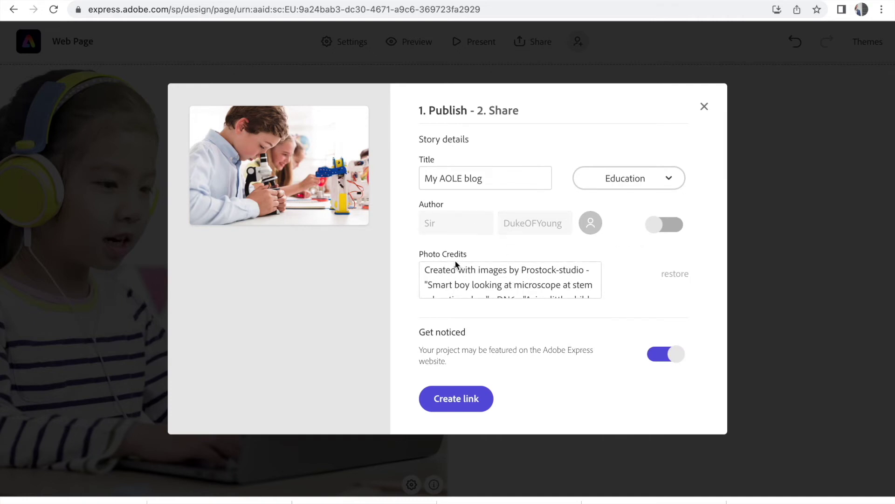
left_click(456, 400)
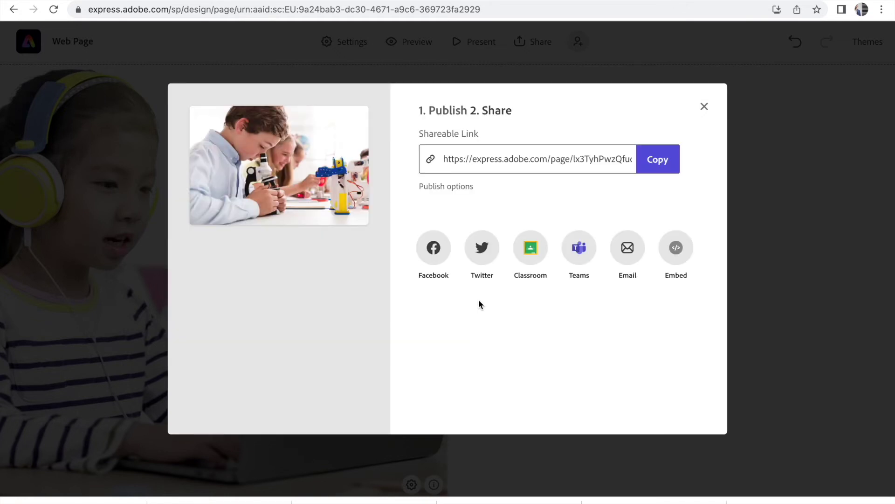
left_click(663, 164)
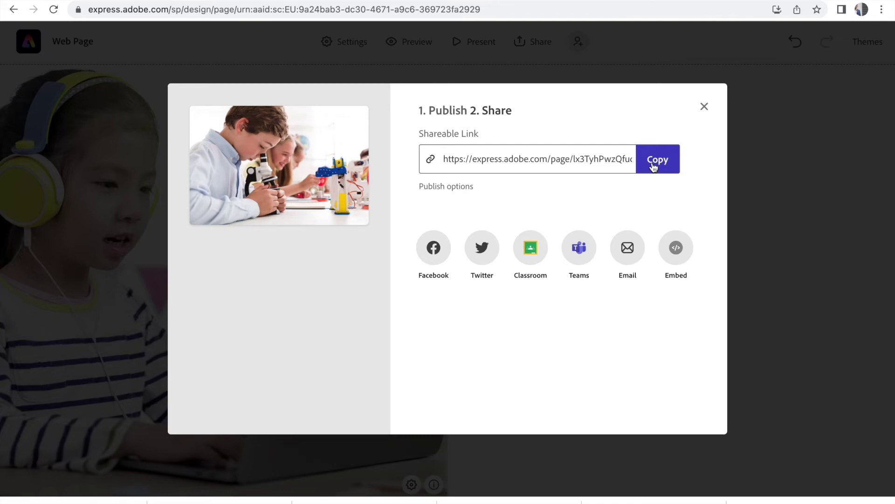
left_click(704, 107)
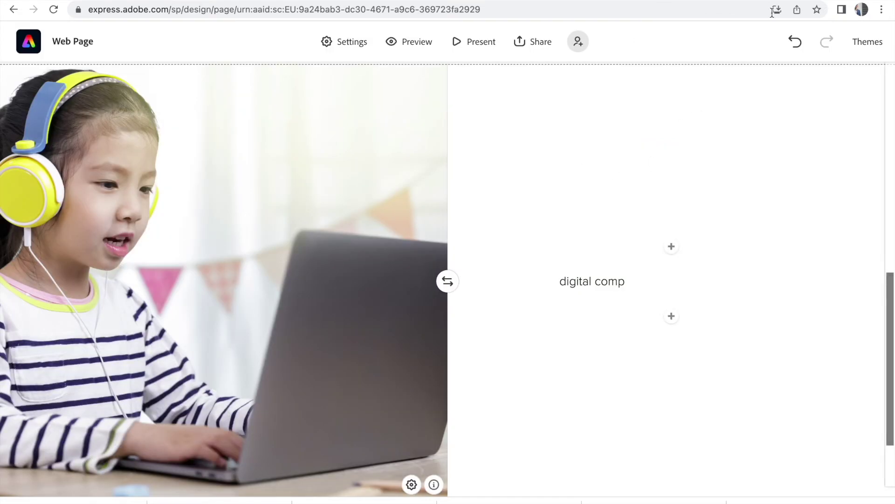
Go back to the Adobe Express home page and scroll to 'Start from popular templates'.
left_click(33, 47)
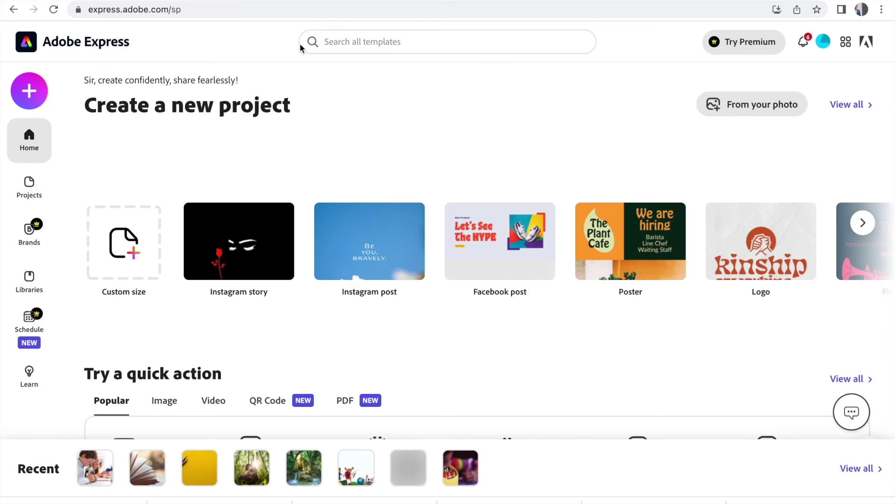
scroll(533, 296, "down", 6)
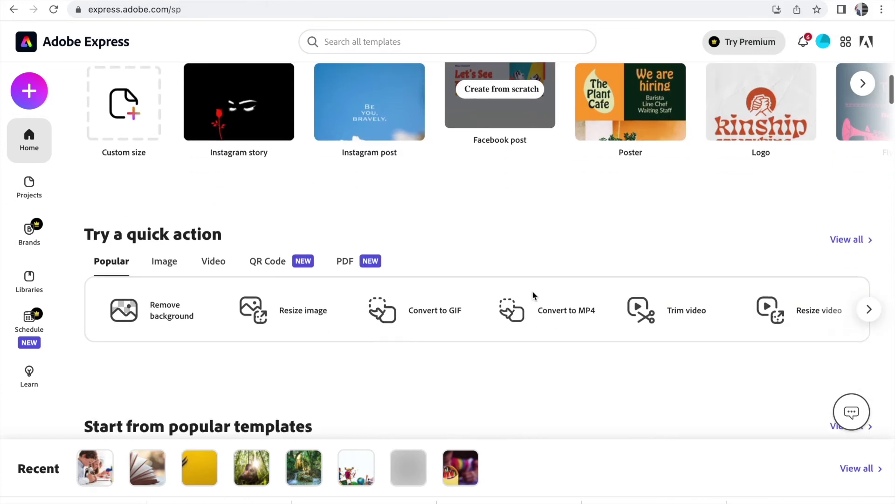
scroll(534, 296, "up", 6)
scroll(534, 296, "down", 9)
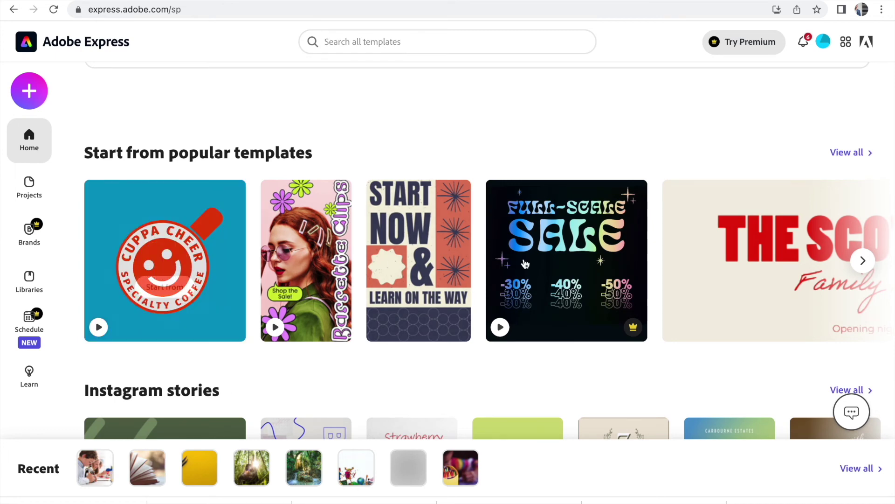
Start a new design from the Cuppa Cheer template, dismissing the intro tour and help tip.
left_click(182, 265)
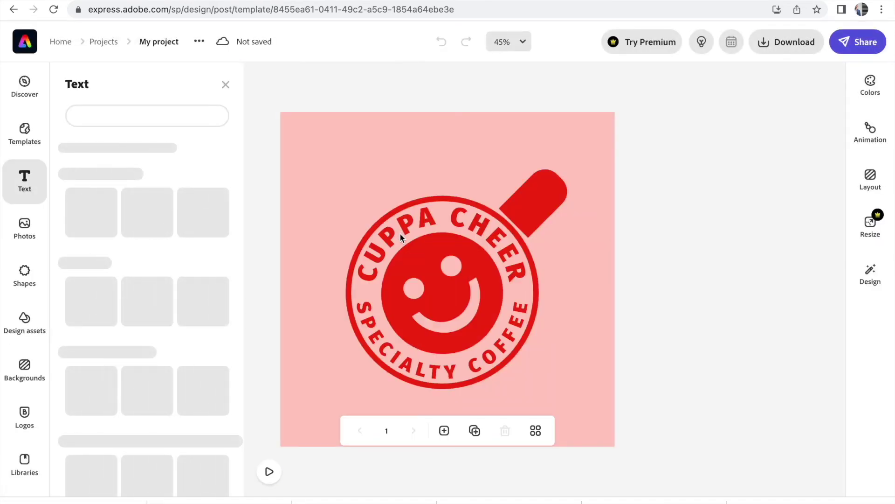
left_click(399, 234)
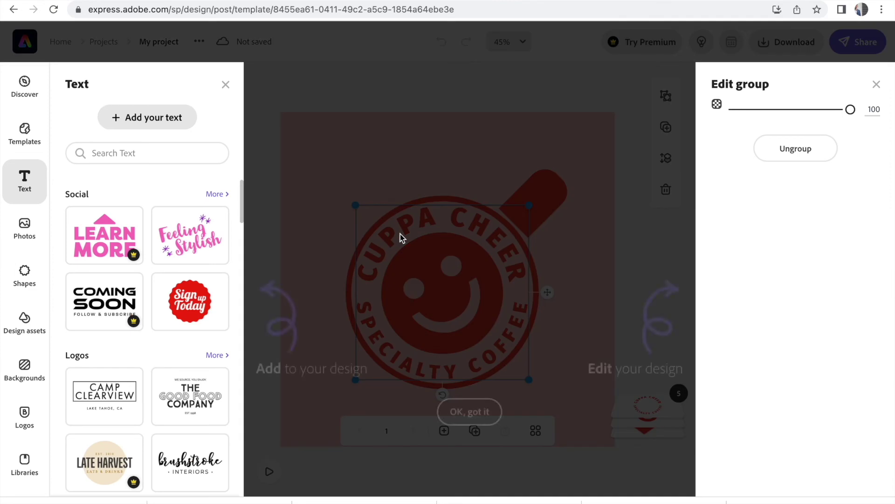
left_click(485, 413)
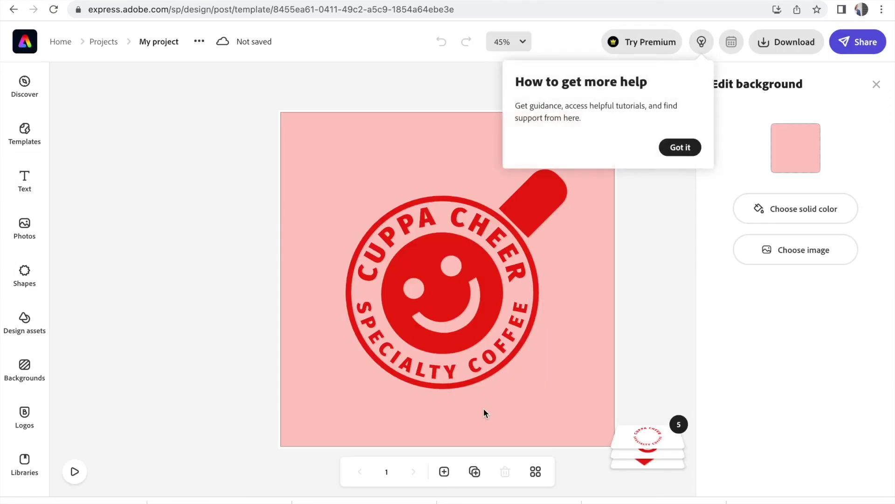
left_click(381, 237)
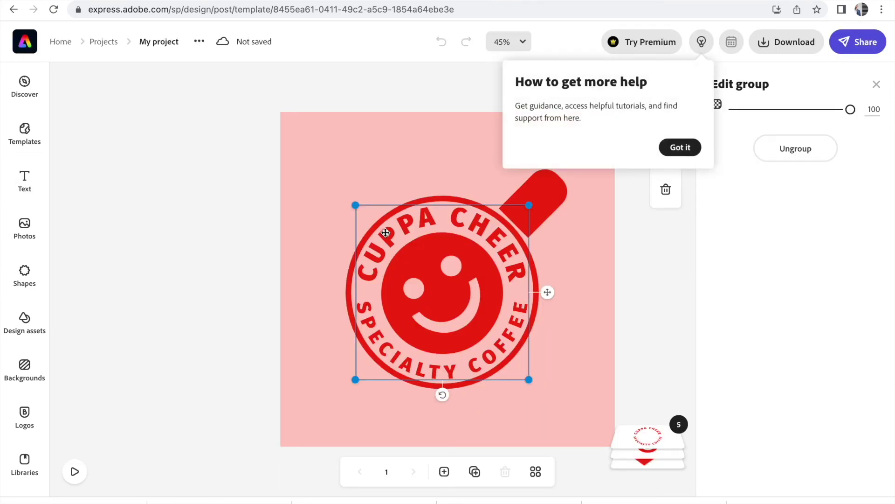
left_click(695, 150)
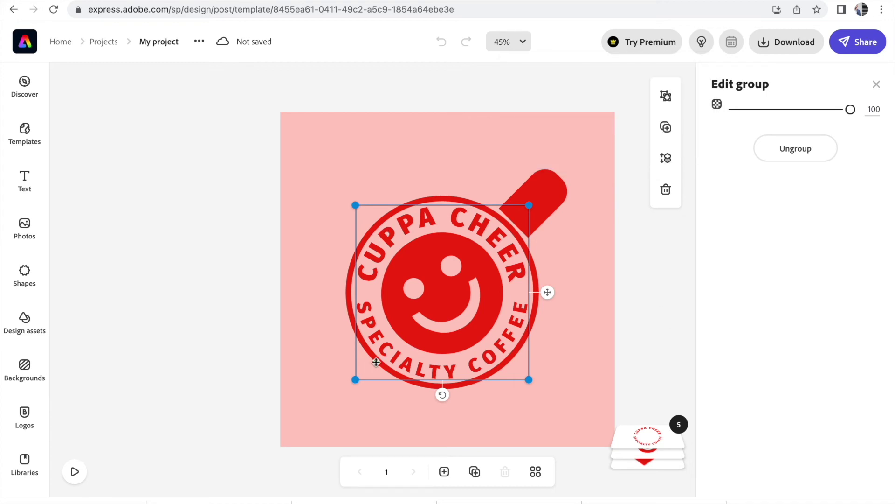
Add the pink 'Feeling Stylish' text style from the Text panel to the canvas.
left_click(43, 187)
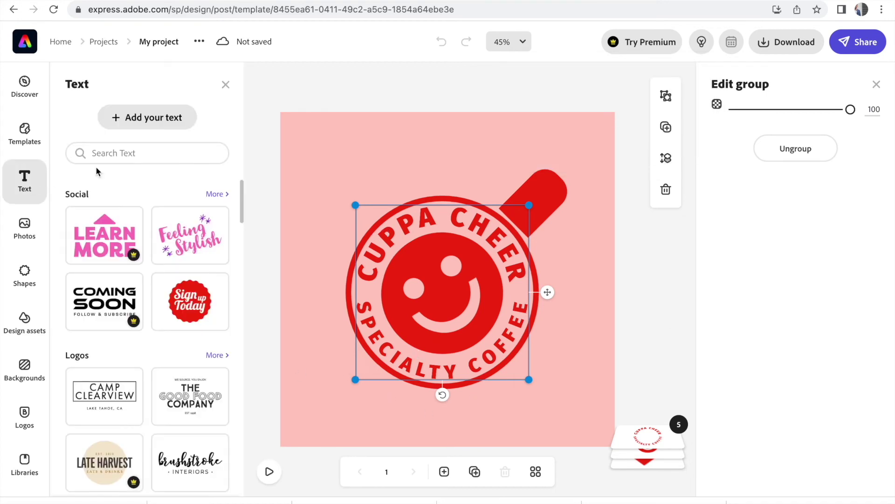
left_click(359, 152)
left_click(381, 273)
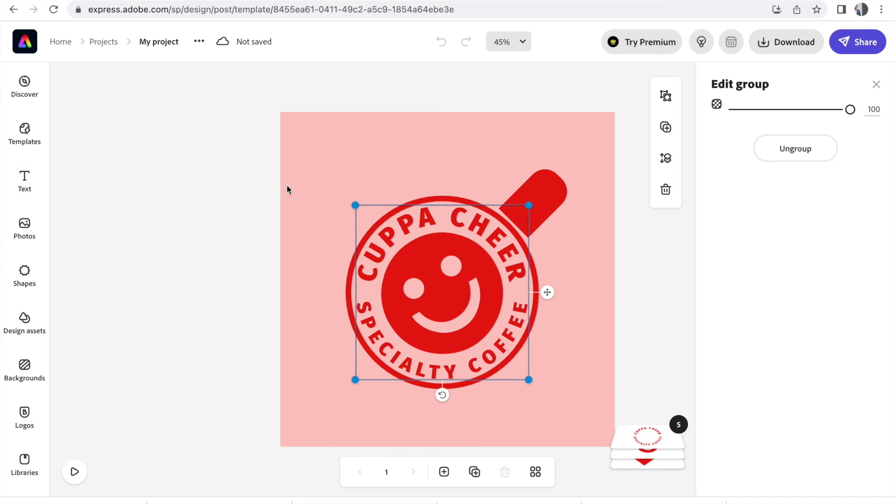
left_click(25, 184)
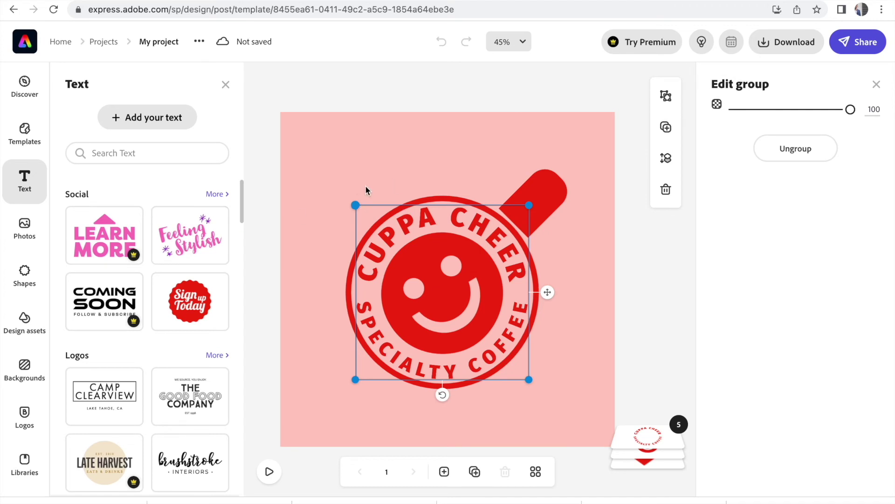
left_click(190, 235)
Change the text to read 'blog 1' by replacing 'Feeling' and deleting 'Stylish'.
left_click(350, 164)
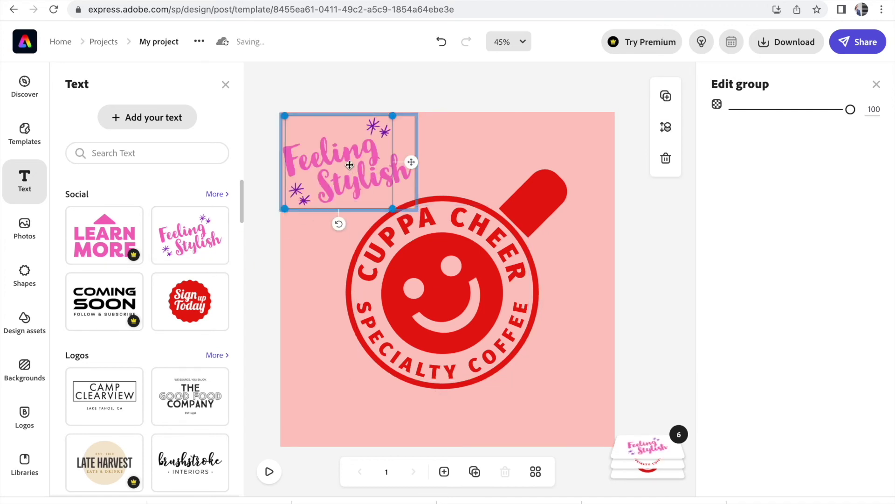
left_click(350, 165)
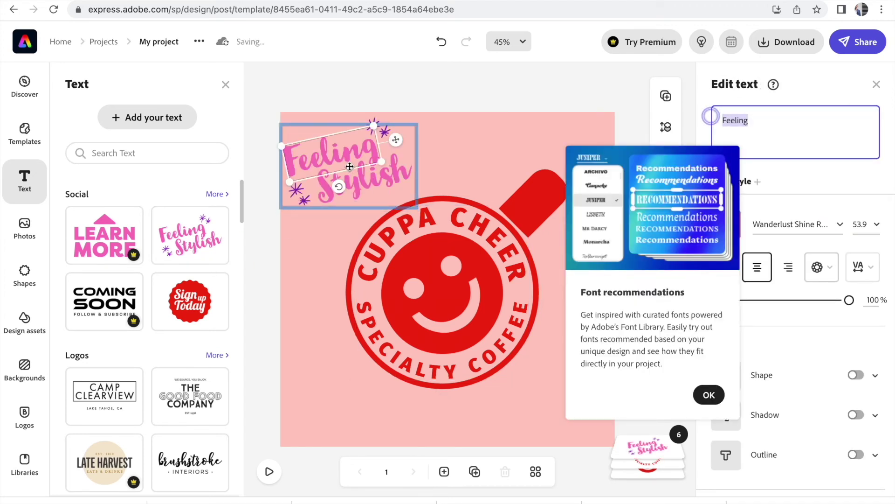
type("blog")
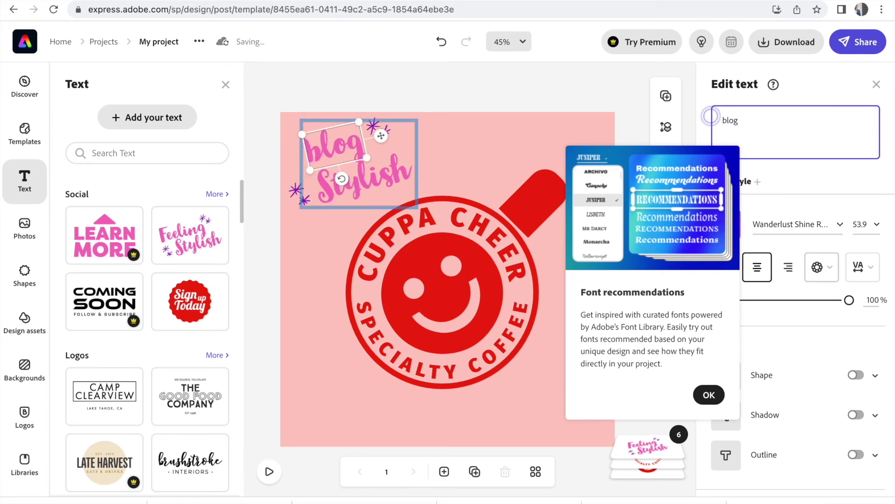
type(" 1")
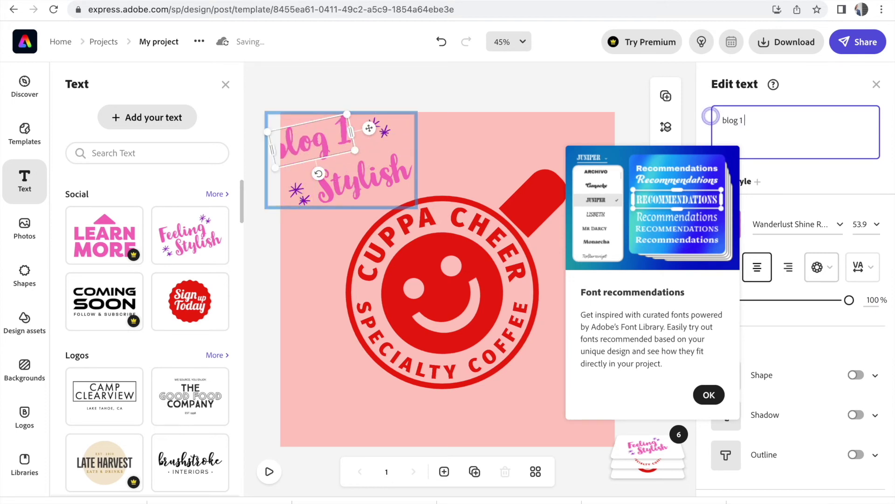
left_click(389, 172)
key("Delete")
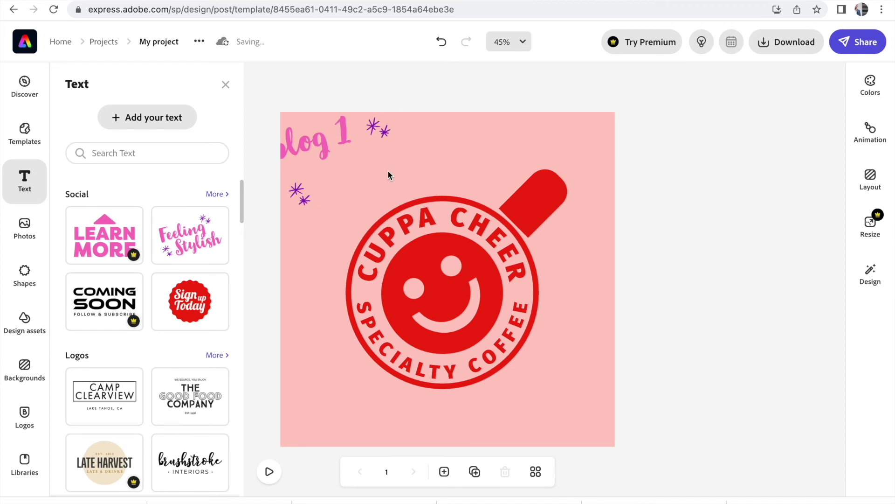
Move the 'blog 1' title and stars group above the logo at top centre.
left_click(378, 141)
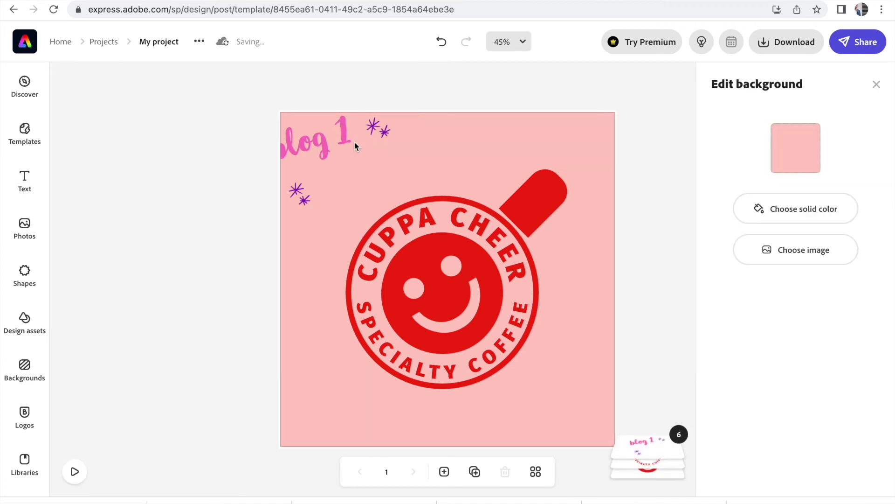
left_click(353, 136)
left_click(351, 128)
left_click(350, 127)
left_click(350, 113)
left_click(343, 120)
left_click_drag(344, 121, 438, 140)
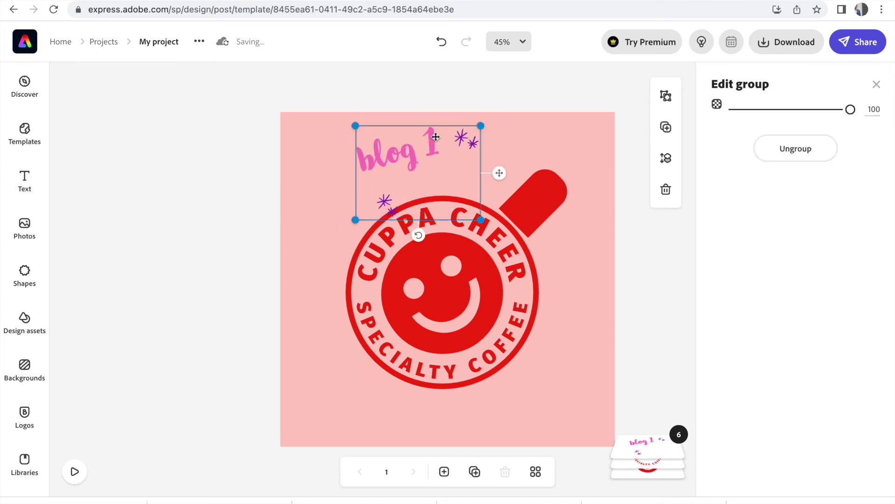
left_click(438, 140)
left_click(438, 144)
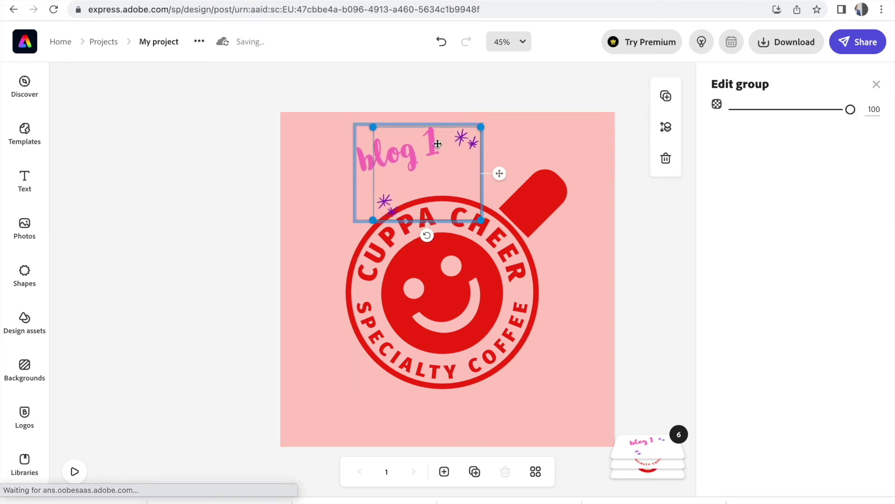
left_click(436, 141)
key("ctrl+z")
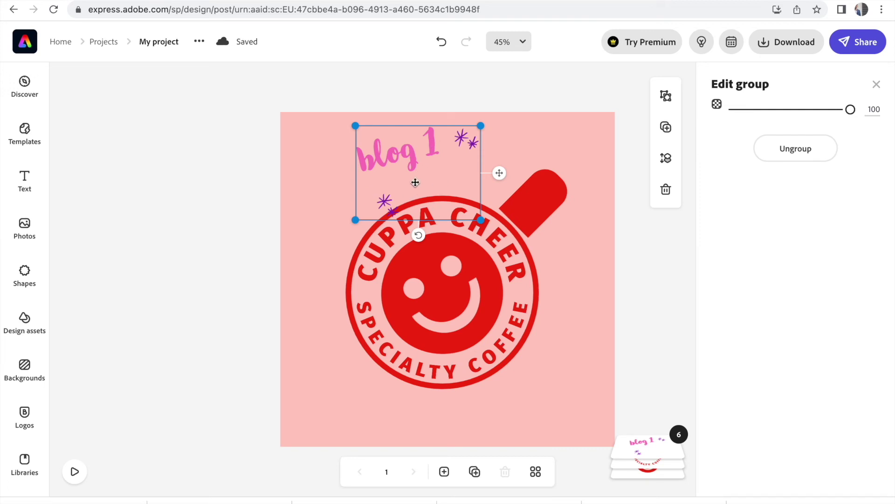
Deselect the 'blog 1' design and return to the Adobe Express home page.
left_click(563, 240)
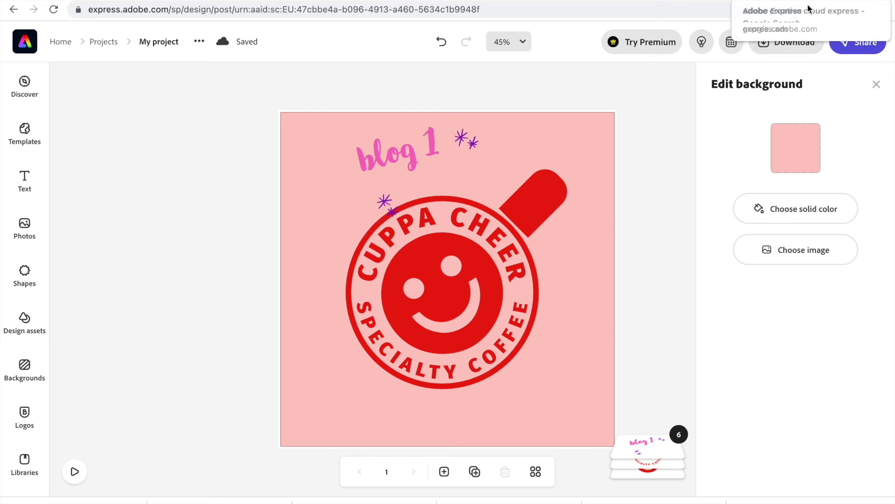
left_click(31, 50)
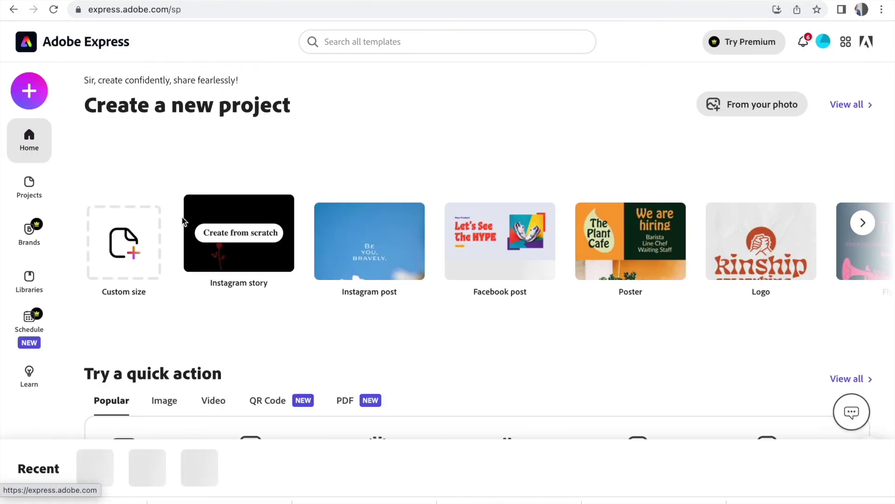
scroll(277, 266, "down", 1)
scroll(277, 266, "down", 5)
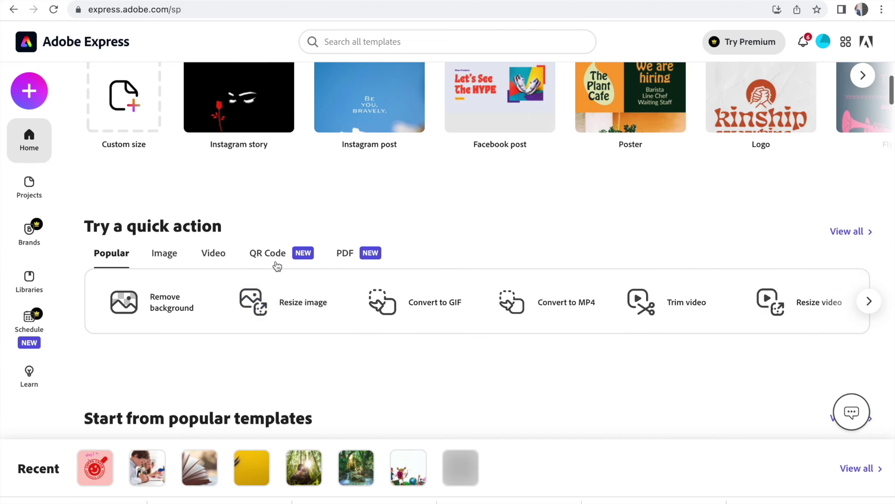
scroll(277, 267, "down", 13)
scroll(277, 266, "up", 19)
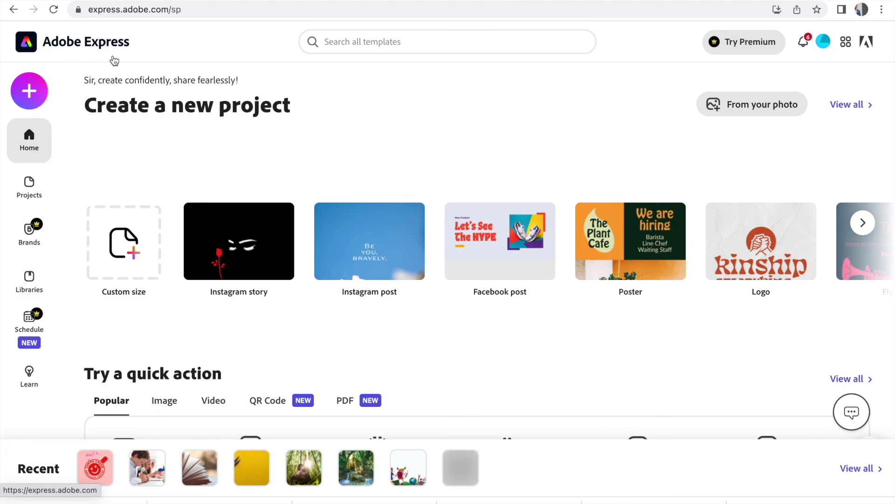
mouse_move(114, 1)
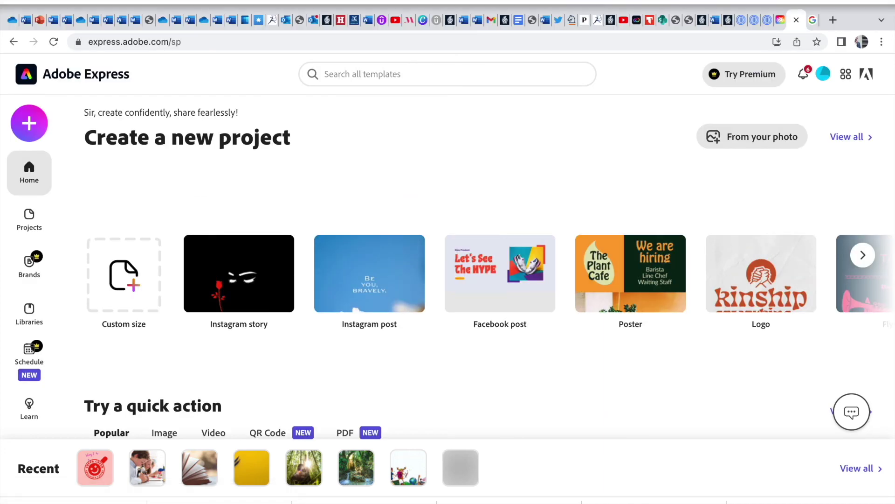